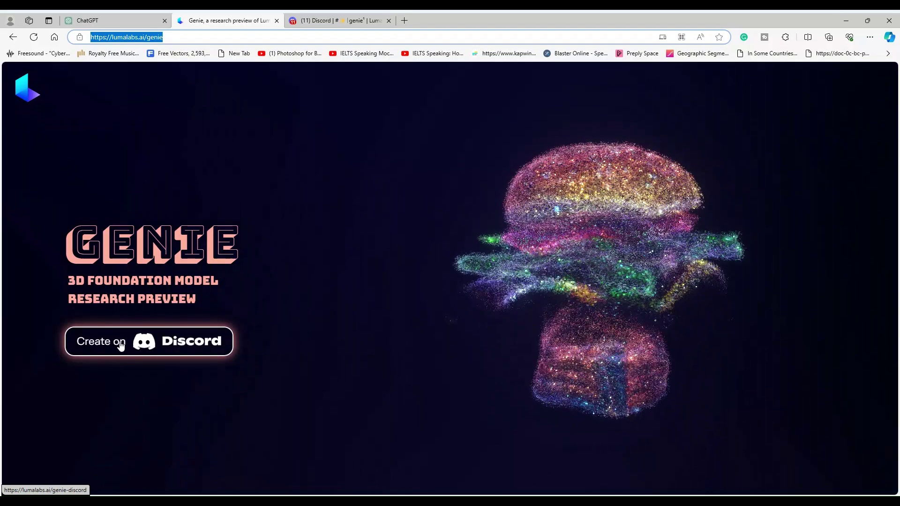
Accept the Discord invite to join the Luma AI server
{"action": "left_click", "coordinate": [121, 342]}
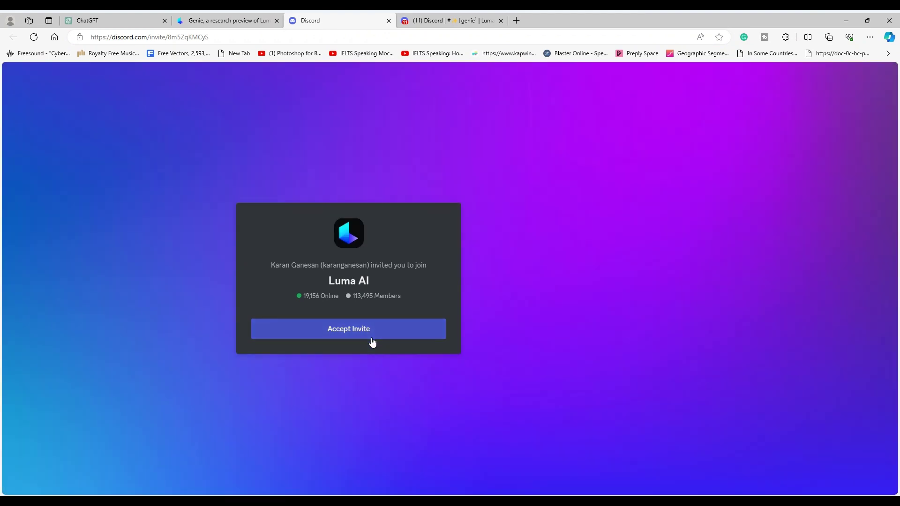
{"action": "left_click", "coordinate": [373, 334]}
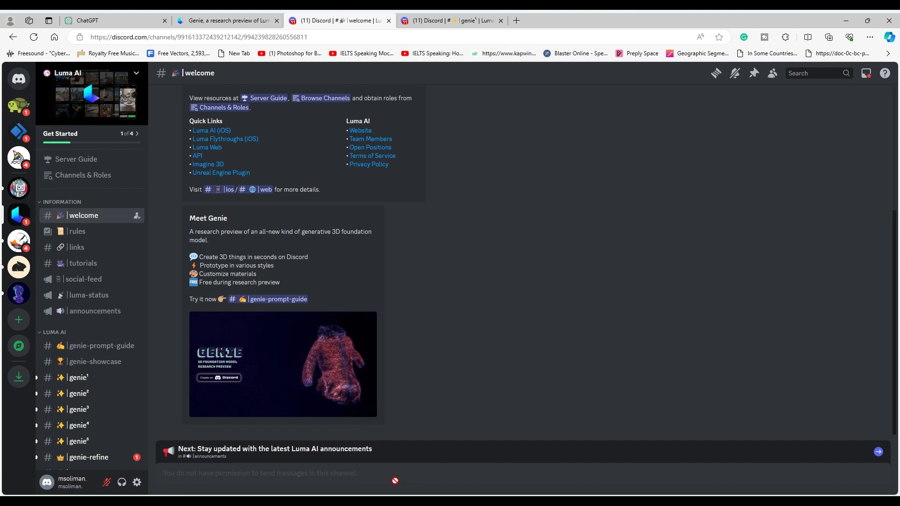
Enter the genie¹ channel and type / to list slash commands, including /genie
{"action": "left_click", "coordinate": [81, 382]}
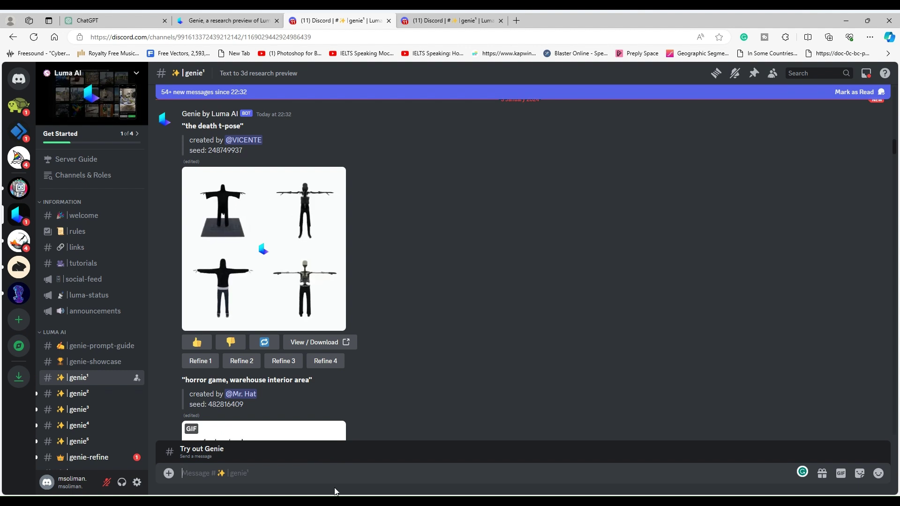
{"action": "type", "text": "/"}
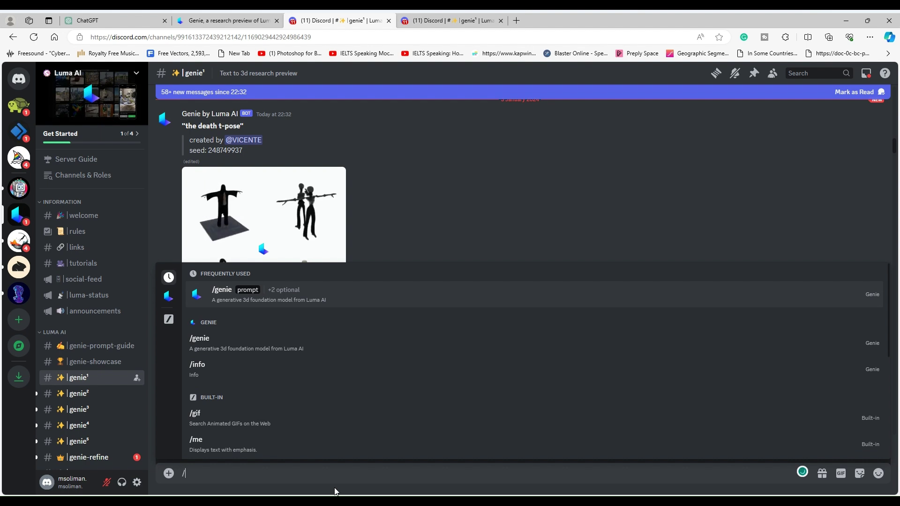
Pick the /genie command from the slash-command list
{"action": "left_click", "coordinate": [228, 291]}
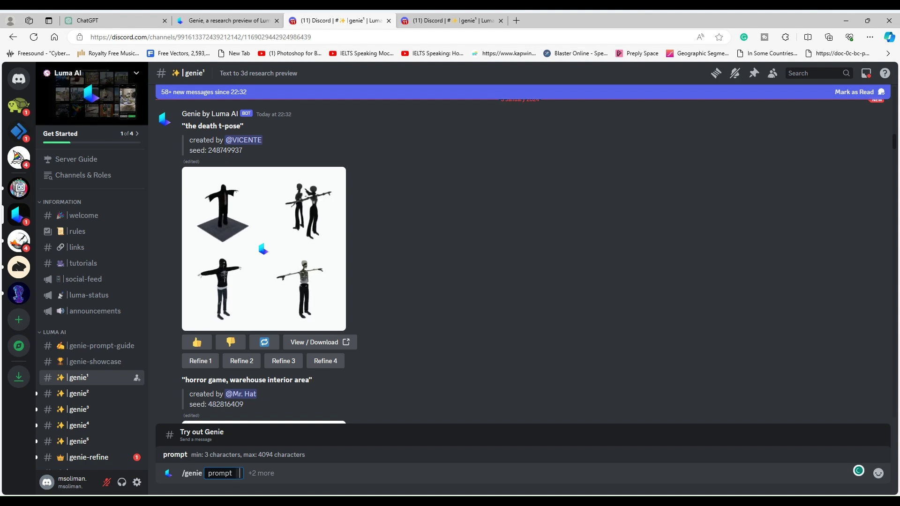
{"action": "scroll", "coordinate": [357, 351], "scroll_direction": "up", "scroll_amount": 3}
{"action": "scroll", "coordinate": [370, 342], "scroll_direction": "up", "scroll_amount": 5}
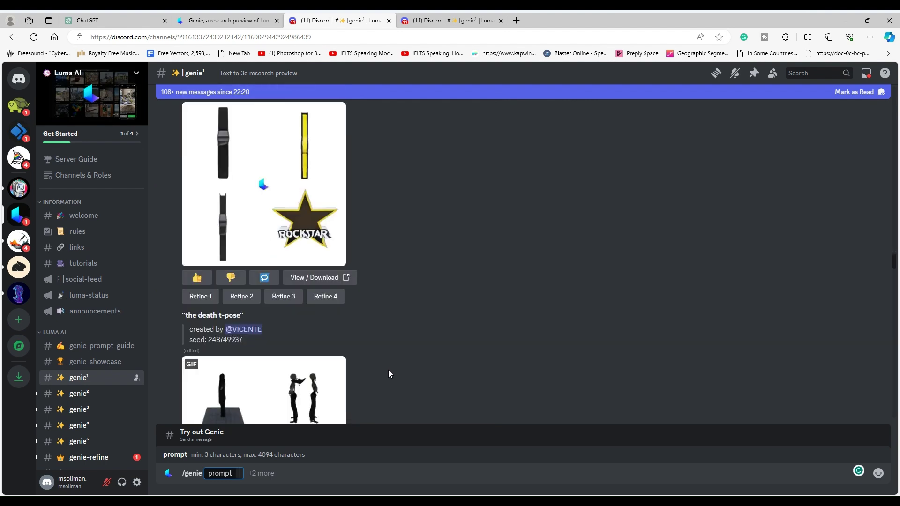
Scroll through other Genie results in the channel, then move to the ChatGPT conversation
{"action": "scroll", "coordinate": [388, 368], "scroll_direction": "down", "scroll_amount": 3}
{"action": "scroll", "coordinate": [390, 369], "scroll_direction": "down", "scroll_amount": 4}
{"action": "scroll", "coordinate": [393, 372], "scroll_direction": "down", "scroll_amount": 5}
{"action": "scroll", "coordinate": [397, 377], "scroll_direction": "down", "scroll_amount": 5}
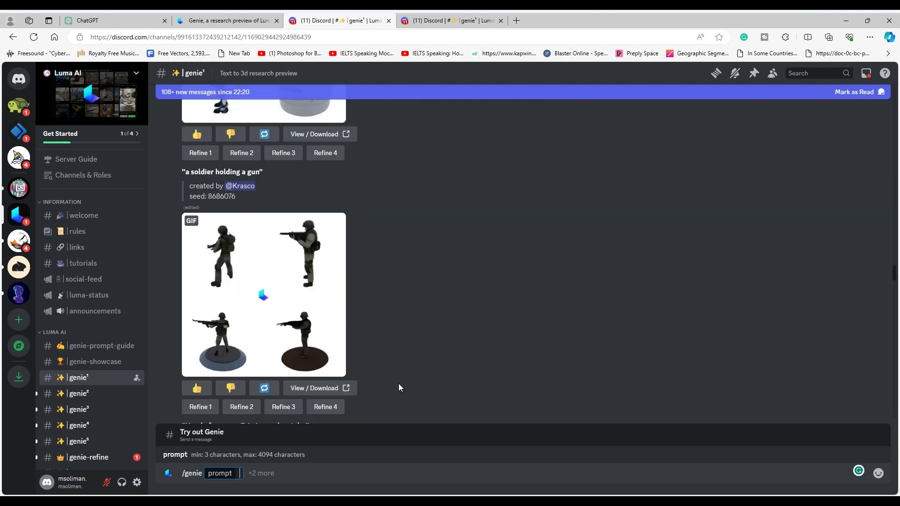
{"action": "scroll", "coordinate": [400, 387], "scroll_direction": "down", "scroll_amount": 5}
{"action": "scroll", "coordinate": [404, 385], "scroll_direction": "down", "scroll_amount": 5}
{"action": "scroll", "coordinate": [405, 385], "scroll_direction": "down", "scroll_amount": 5}
{"action": "scroll", "coordinate": [406, 387], "scroll_direction": "down", "scroll_amount": 4}
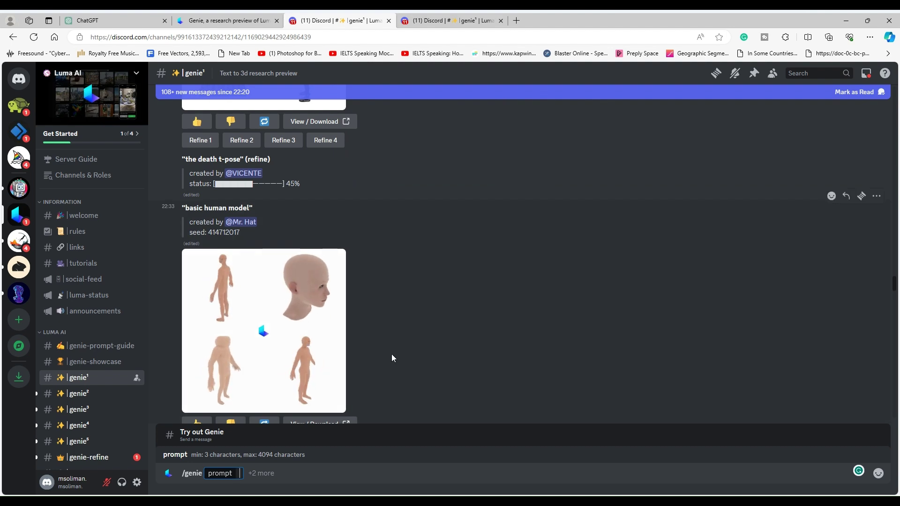
{"action": "scroll", "coordinate": [392, 358], "scroll_direction": "down", "scroll_amount": 5}
{"action": "scroll", "coordinate": [411, 346], "scroll_direction": "down", "scroll_amount": 5}
{"action": "scroll", "coordinate": [422, 358], "scroll_direction": "down", "scroll_amount": 5}
{"action": "scroll", "coordinate": [422, 361], "scroll_direction": "down", "scroll_amount": 5}
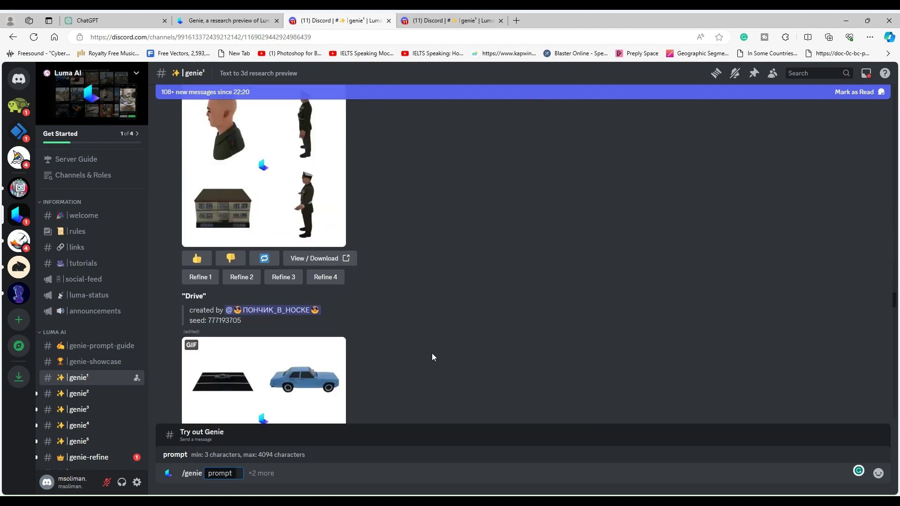
{"action": "scroll", "coordinate": [432, 357], "scroll_direction": "down", "scroll_amount": 7}
{"action": "scroll", "coordinate": [801, 401], "scroll_direction": "down", "scroll_amount": 2}
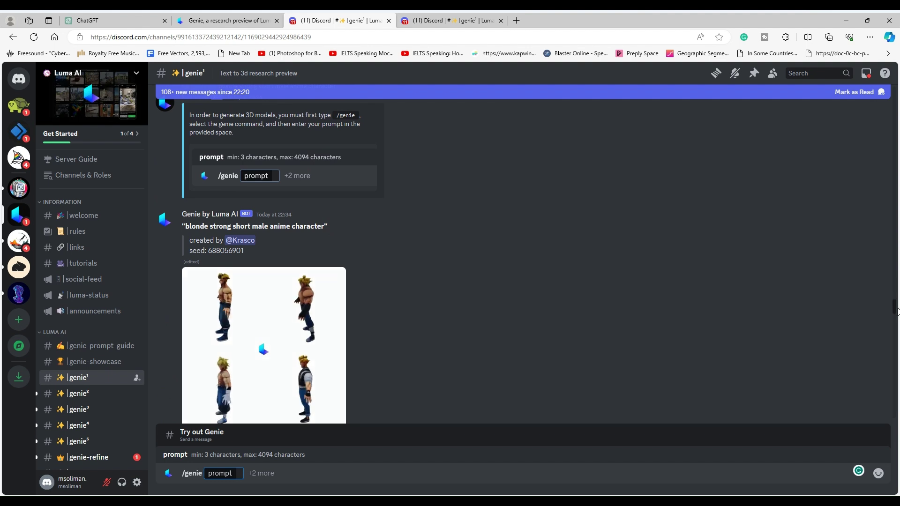
{"action": "scroll", "coordinate": [372, 355], "scroll_direction": "down", "scroll_amount": 5}
{"action": "scroll", "coordinate": [373, 355], "scroll_direction": "down", "scroll_amount": 5}
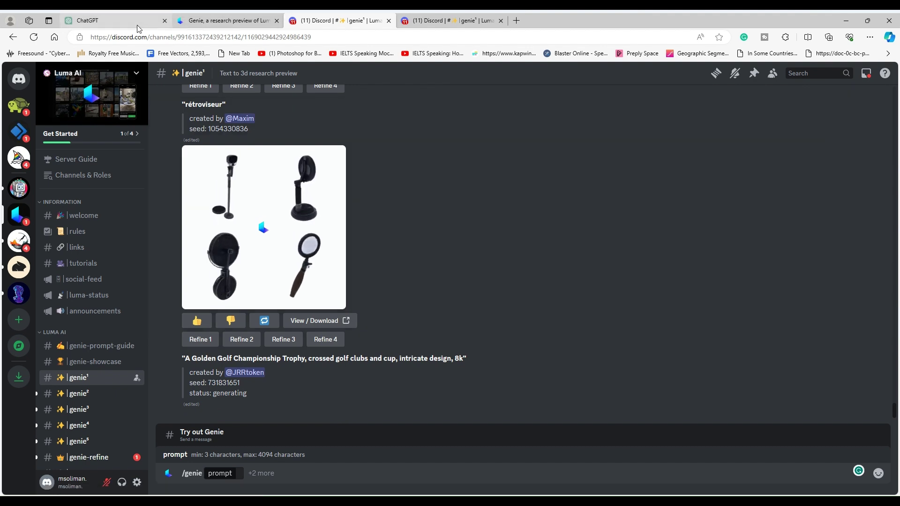
{"action": "left_click", "coordinate": [113, 20]}
Ask ChatGPT 'Give me a description for coach'
{"action": "left_click", "coordinate": [385, 465]}
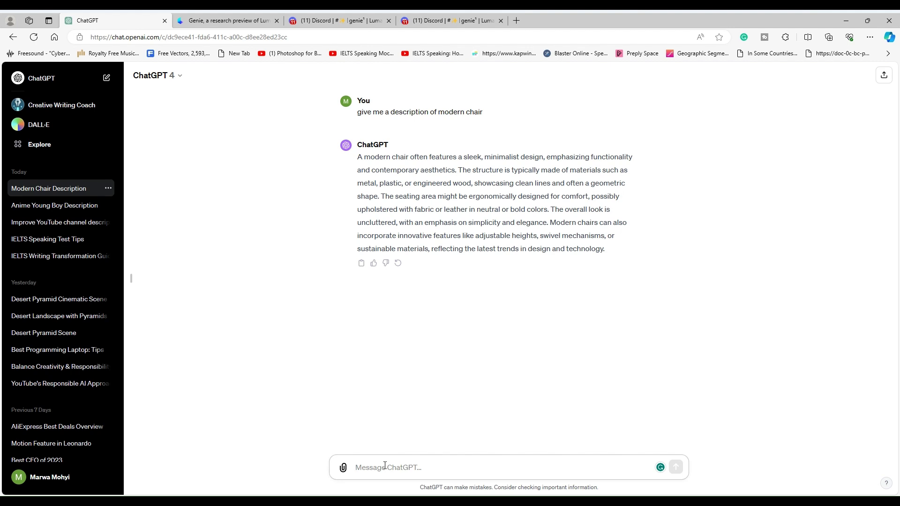
{"action": "type", "text": "Gi"}
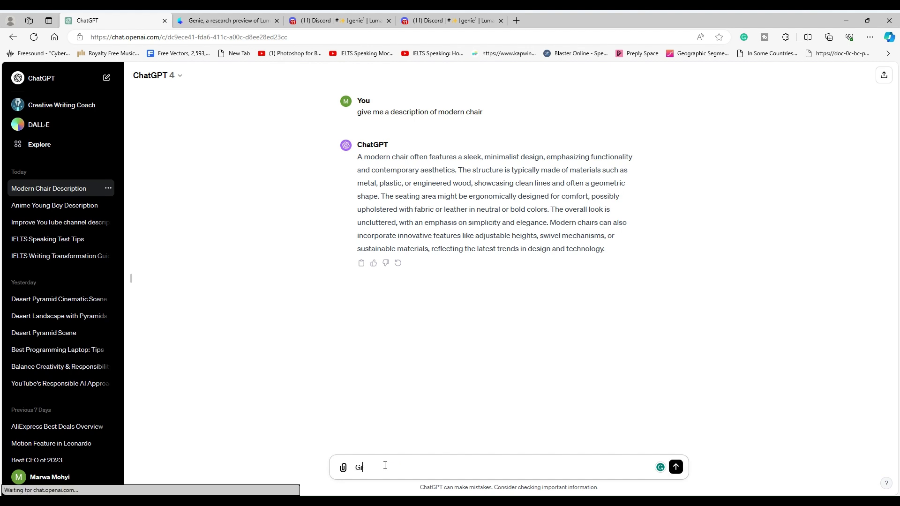
{"action": "type", "text": "ve me a description for coach"}
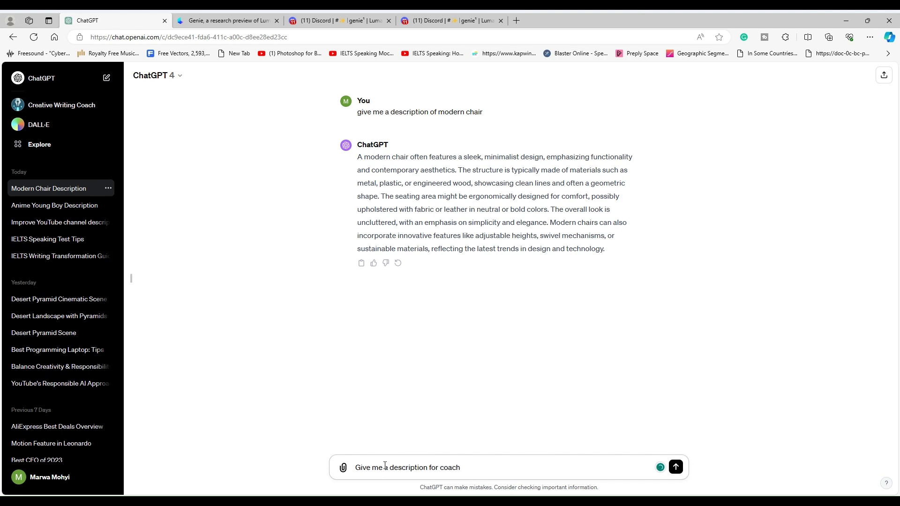
{"action": "key", "text": "Return"}
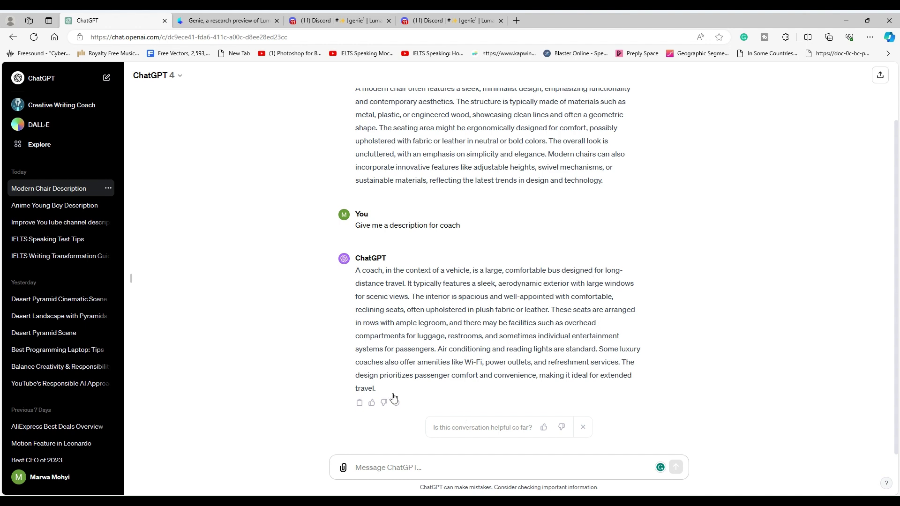
Paste the coach description into the /genie prompt and submit it to Genie
{"action": "left_click", "coordinate": [366, 17]}
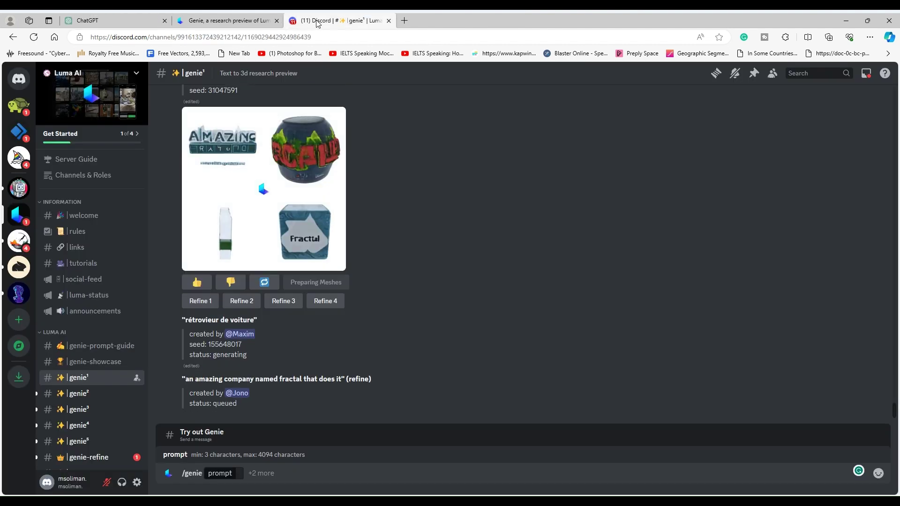
{"action": "type", "text": "A coach, in the context of a vehicle, is a large, comfortable bus designed for long-distance travel. It typically features a sleek, aerodynamic exterior with large windows for scenic views. The interior is spacious and well-appointed with comfortable, reclining seats, often upholstered in plush fabric or leather. These seats are arranged in rows with ample legroom, and there may be facilities such as overhead compartments for luggage, restrooms, and sometimes individual entertainment systems for passengers. Air conditioning and reading lights are standard. Some luxury coaches also offer amenities like Wi-Fi, power outlets, and refreshment services. The design prioritizes passenger comfort and convenience, making it ideal for extended travel."}
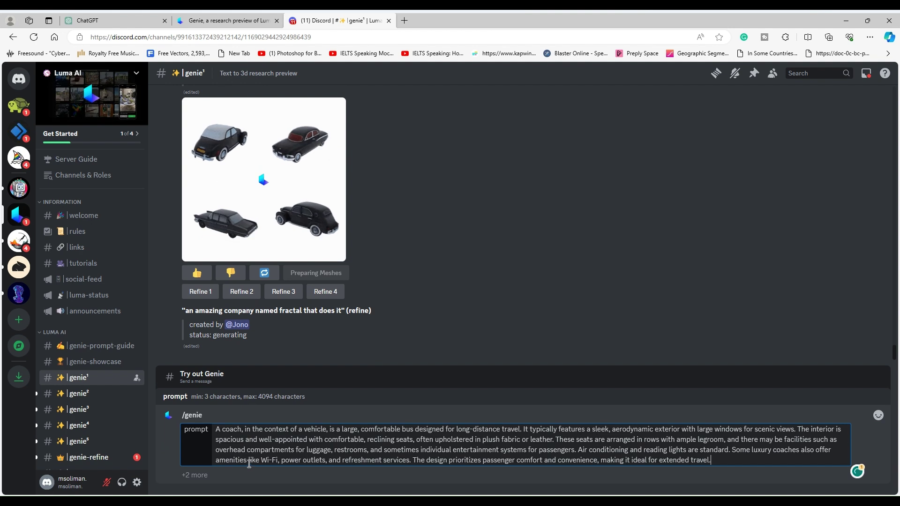
{"action": "left_click", "coordinate": [193, 475]}
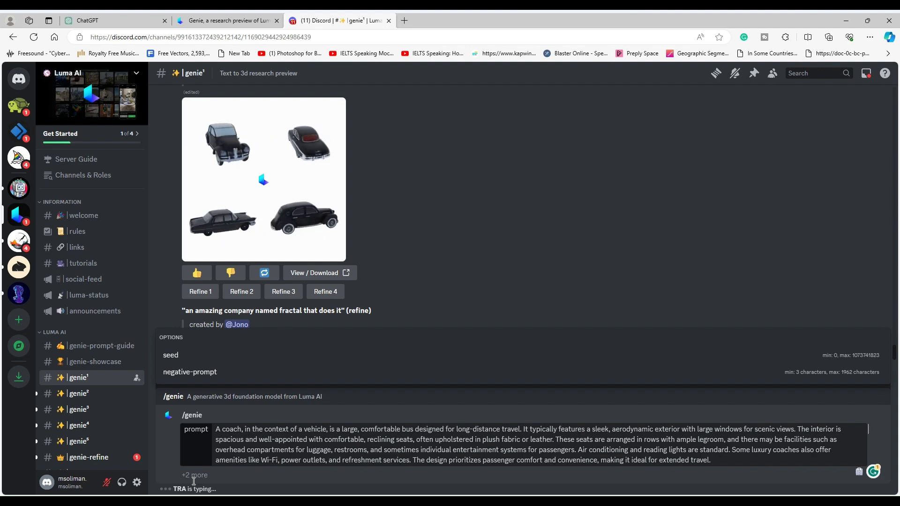
{"action": "key", "text": "Return"}
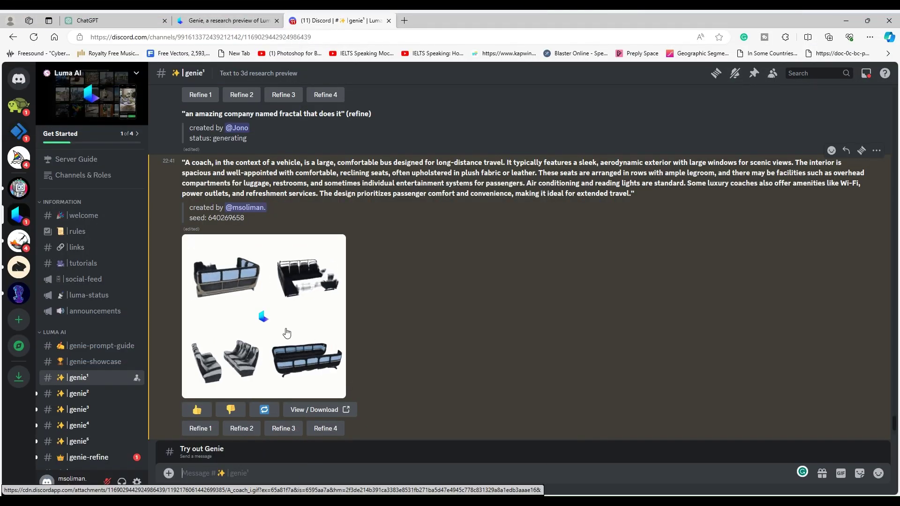
{"action": "left_click", "coordinate": [293, 339]}
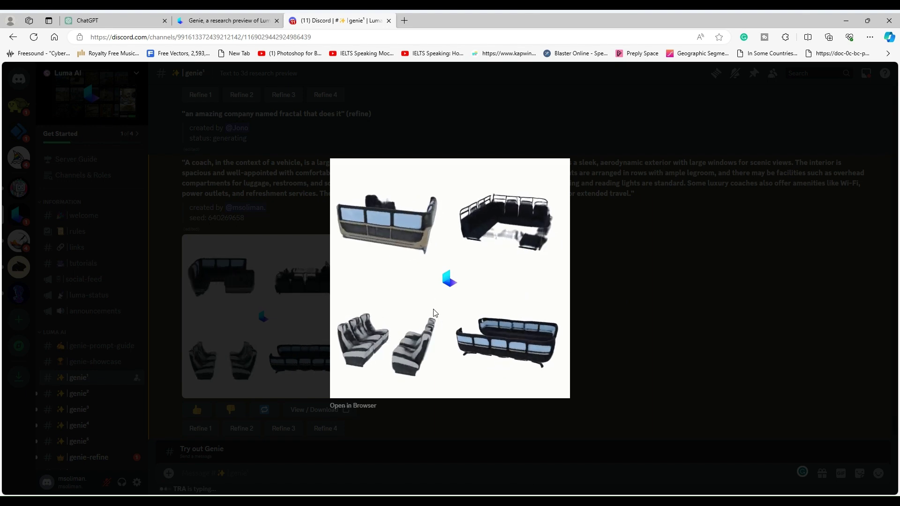
{"action": "left_click", "coordinate": [597, 314]}
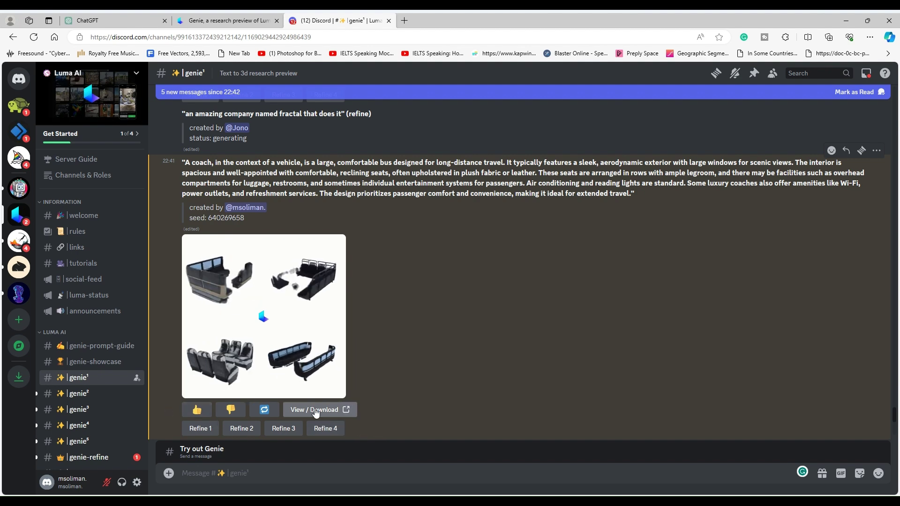
{"action": "scroll", "coordinate": [388, 375], "scroll_direction": "down", "scroll_amount": 3}
{"action": "scroll", "coordinate": [404, 377], "scroll_direction": "down", "scroll_amount": 7}
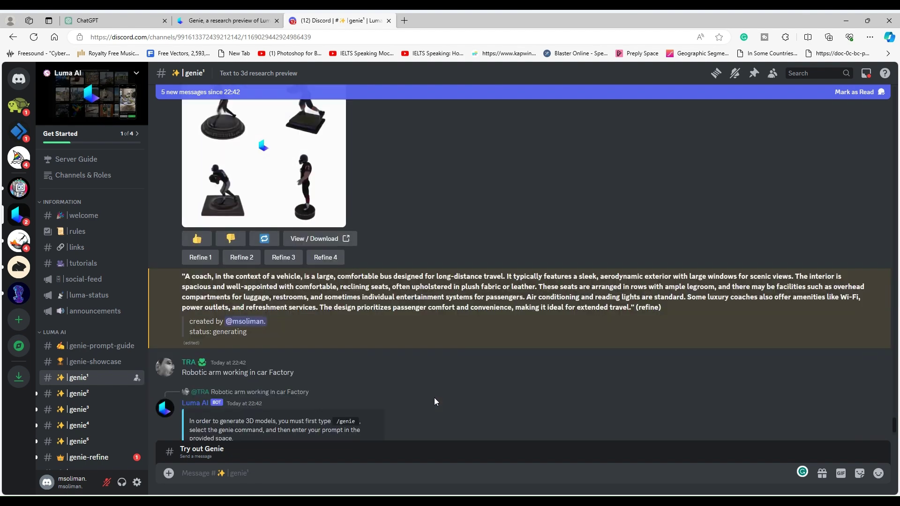
{"action": "scroll", "coordinate": [434, 398], "scroll_direction": "down", "scroll_amount": 3}
{"action": "scroll", "coordinate": [445, 398], "scroll_direction": "up", "scroll_amount": 3}
{"action": "scroll", "coordinate": [398, 300], "scroll_direction": "up", "scroll_amount": 2}
{"action": "scroll", "coordinate": [401, 304], "scroll_direction": "up", "scroll_amount": 3}
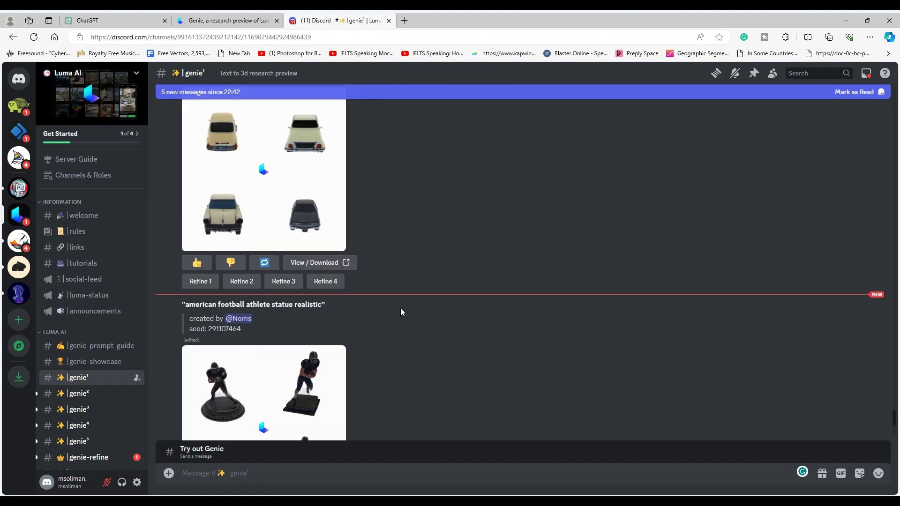
{"action": "scroll", "coordinate": [401, 309], "scroll_direction": "up", "scroll_amount": 3}
{"action": "scroll", "coordinate": [403, 311], "scroll_direction": "up", "scroll_amount": 3}
{"action": "scroll", "coordinate": [403, 349], "scroll_direction": "up", "scroll_amount": 2}
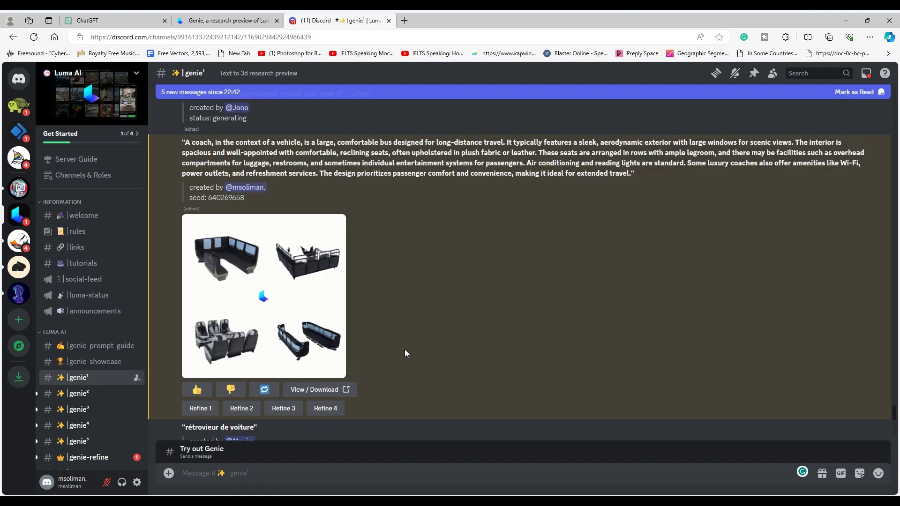
{"action": "left_click", "coordinate": [313, 391]}
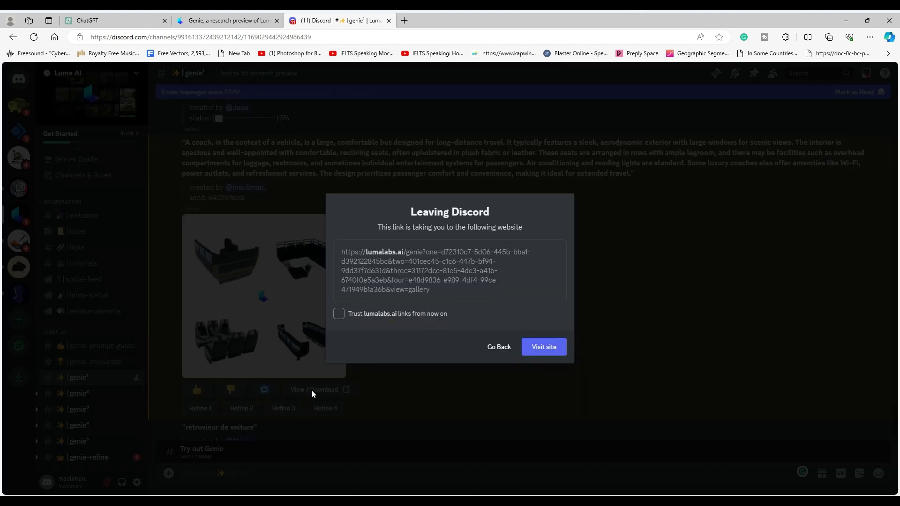
Open the coach model on the Genie site and compare the first two variants from several angles
{"action": "left_click", "coordinate": [547, 352]}
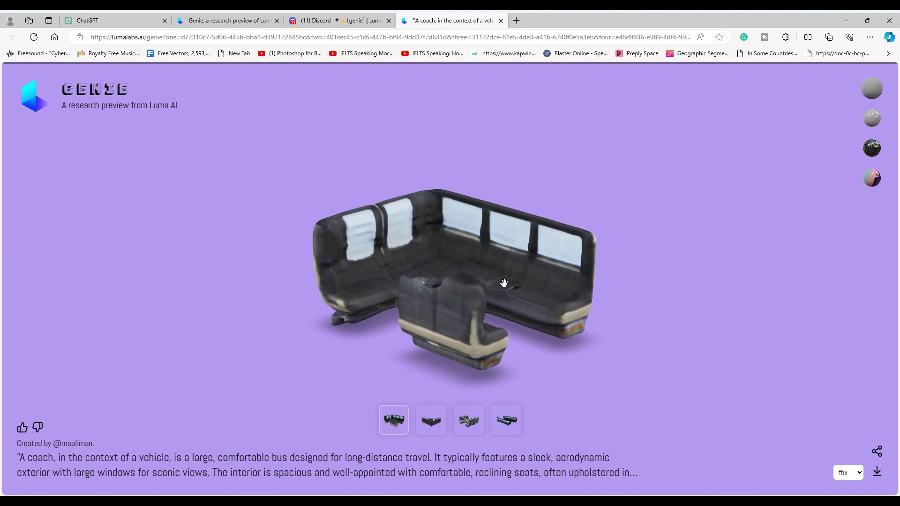
{"action": "left_click_drag", "start_coordinate": [479, 358], "coordinate": [591, 283]}
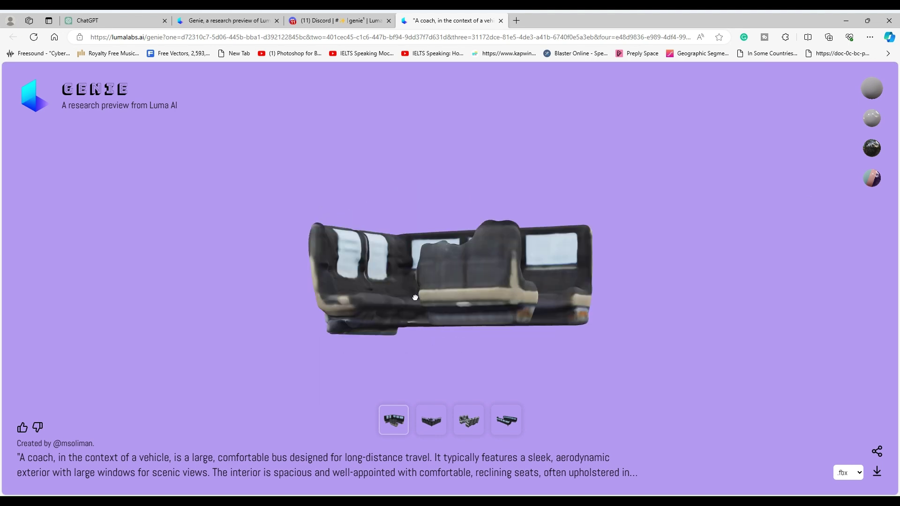
{"action": "left_click", "coordinate": [432, 422]}
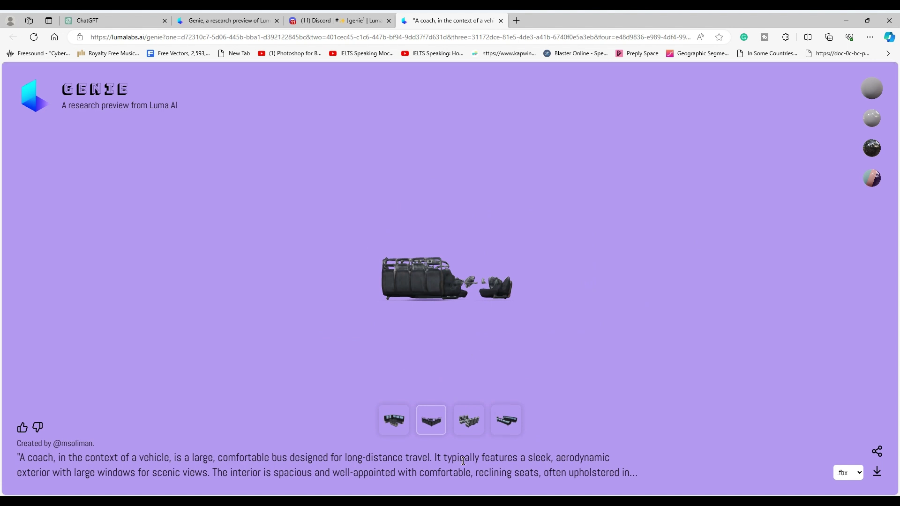
{"action": "mouse_move", "coordinate": [446, 287]}
{"action": "left_mouse_down"}
{"action": "mouse_move", "coordinate": [269, 266]}
{"action": "mouse_move", "coordinate": [438, 293]}
{"action": "left_mouse_up"}
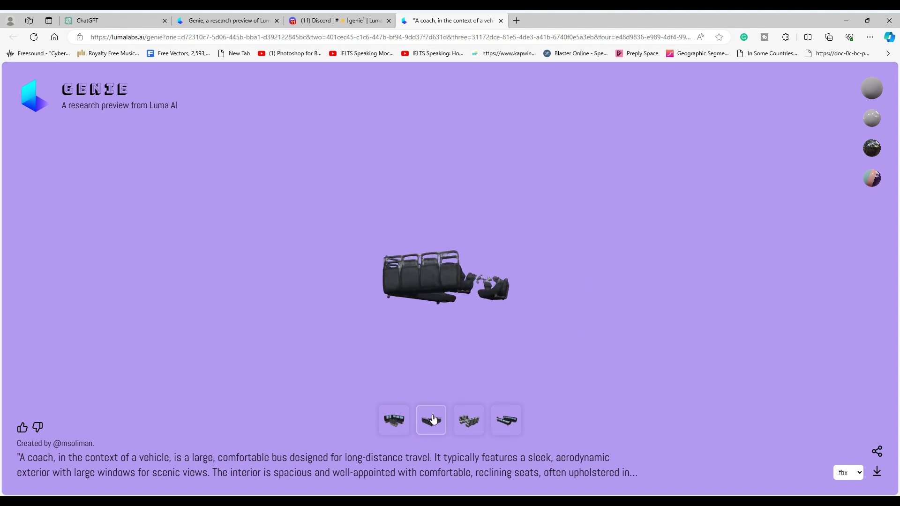
{"action": "left_click", "coordinate": [389, 414]}
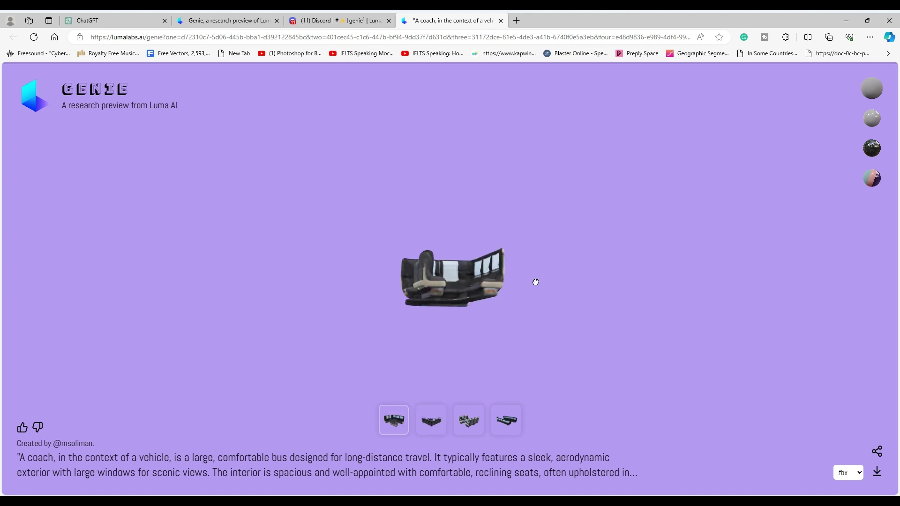
{"action": "scroll", "coordinate": [509, 304], "scroll_direction": "up", "scroll_amount": 5}
{"action": "scroll", "coordinate": [519, 314], "scroll_direction": "up", "scroll_amount": 3}
{"action": "scroll", "coordinate": [521, 315], "scroll_direction": "down", "scroll_amount": 10}
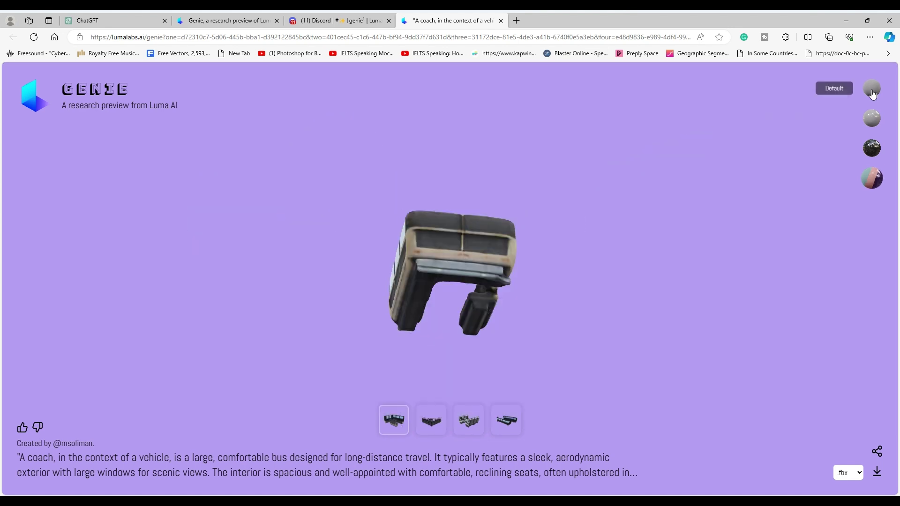
{"action": "left_click_drag", "start_coordinate": [625, 263], "coordinate": [400, 331]}
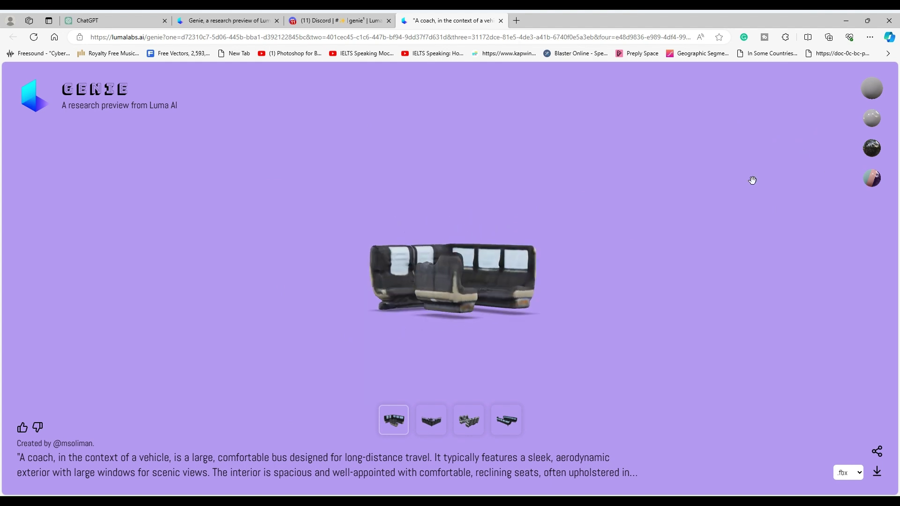
{"action": "scroll", "coordinate": [569, 261], "scroll_direction": "up", "scroll_amount": 5}
Apply the Metal material with custom metalness 1.00 and roughness 0.00
{"action": "left_click", "coordinate": [870, 128]}
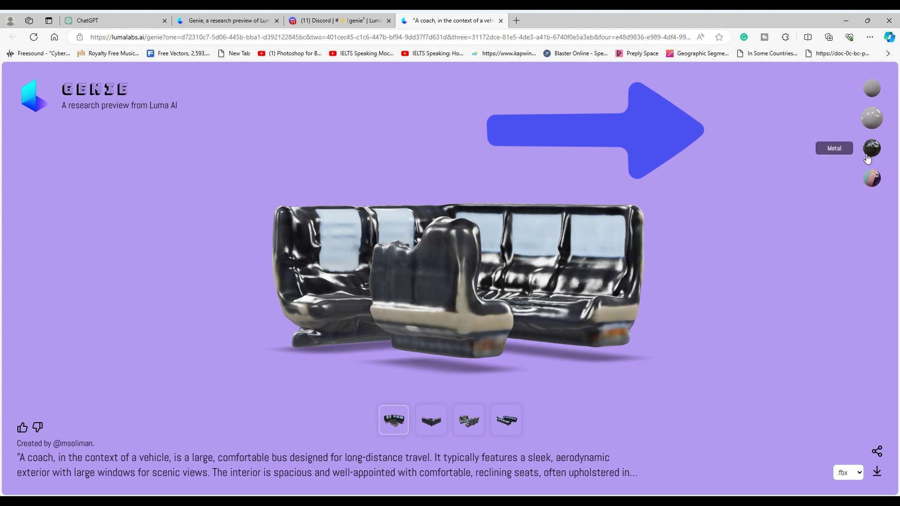
{"action": "left_click", "coordinate": [866, 151]}
{"action": "left_click", "coordinate": [871, 180]}
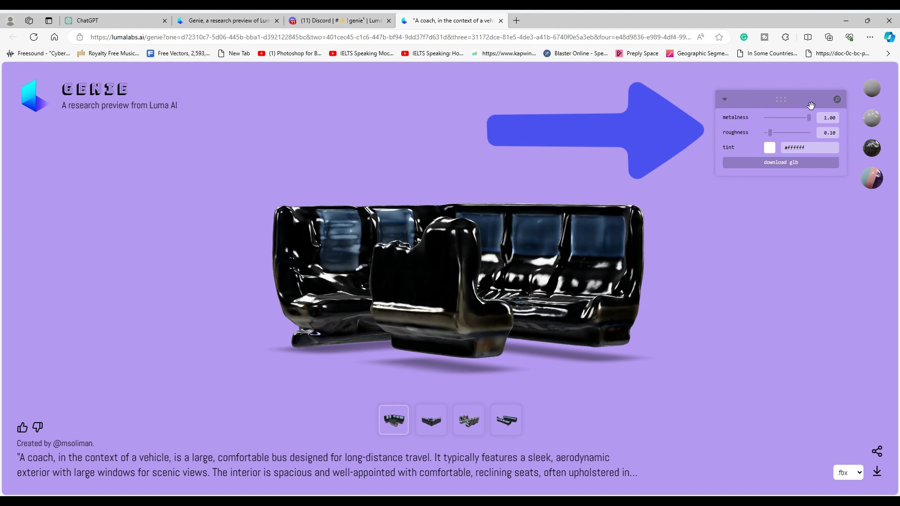
{"action": "mouse_move", "coordinate": [807, 120]}
{"action": "left_mouse_down"}
{"action": "mouse_move", "coordinate": [791, 118]}
{"action": "mouse_move", "coordinate": [809, 133]}
{"action": "mouse_move", "coordinate": [758, 134]}
{"action": "mouse_move", "coordinate": [825, 116]}
{"action": "left_mouse_up"}
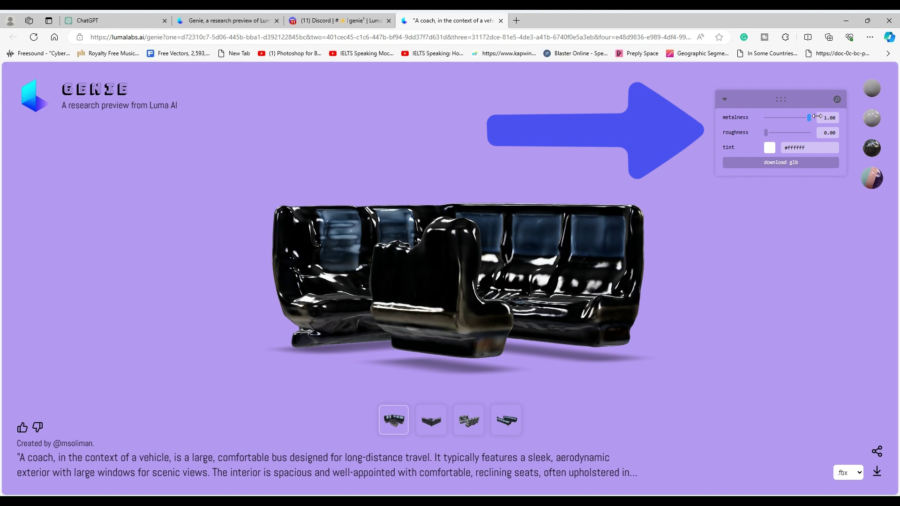
{"action": "left_click", "coordinate": [828, 119]}
{"action": "scroll", "coordinate": [706, 259], "scroll_direction": "up", "scroll_amount": 3}
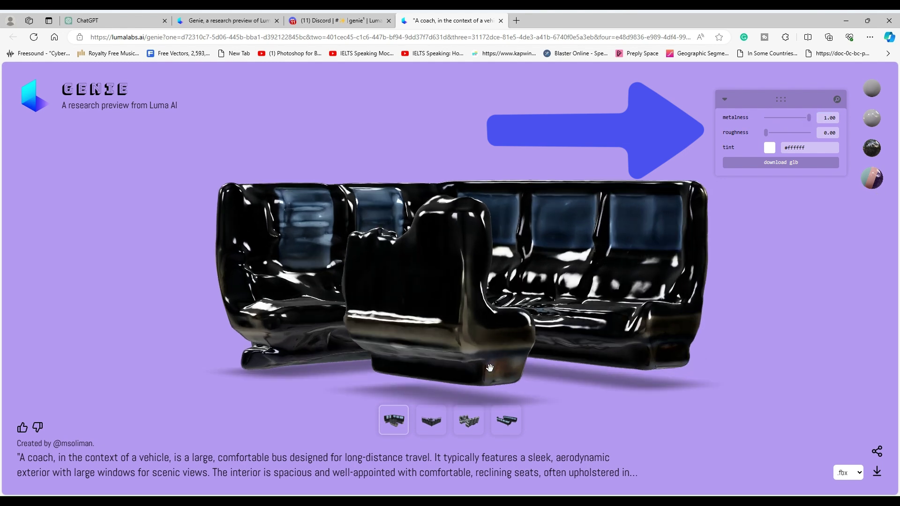
{"action": "scroll", "coordinate": [712, 240], "scroll_direction": "down", "scroll_amount": 5}
{"action": "mouse_move", "coordinate": [531, 306]}
{"action": "left_mouse_down"}
{"action": "mouse_move", "coordinate": [427, 307]}
{"action": "mouse_move", "coordinate": [478, 301]}
{"action": "mouse_move", "coordinate": [426, 291]}
{"action": "left_mouse_up"}
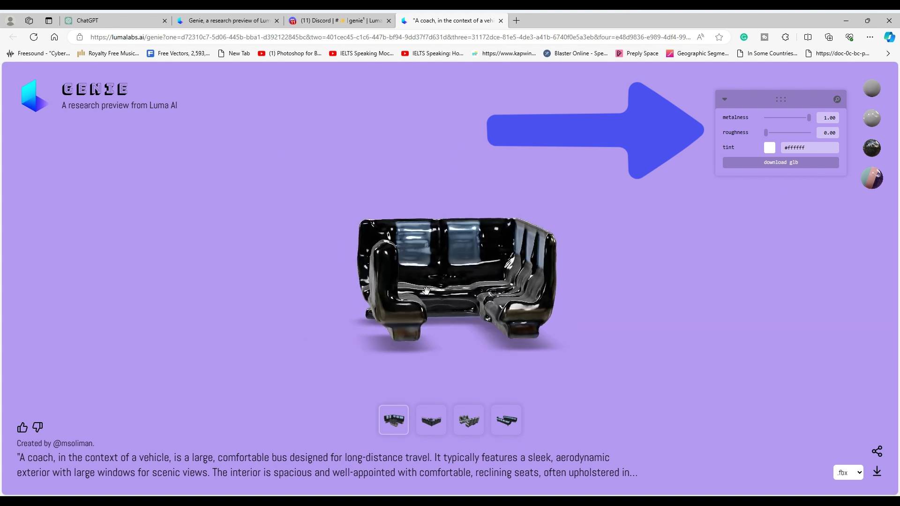
{"action": "mouse_move", "coordinate": [532, 299]}
{"action": "left_mouse_down"}
{"action": "mouse_move", "coordinate": [485, 273]}
{"action": "mouse_move", "coordinate": [511, 273]}
{"action": "left_mouse_up"}
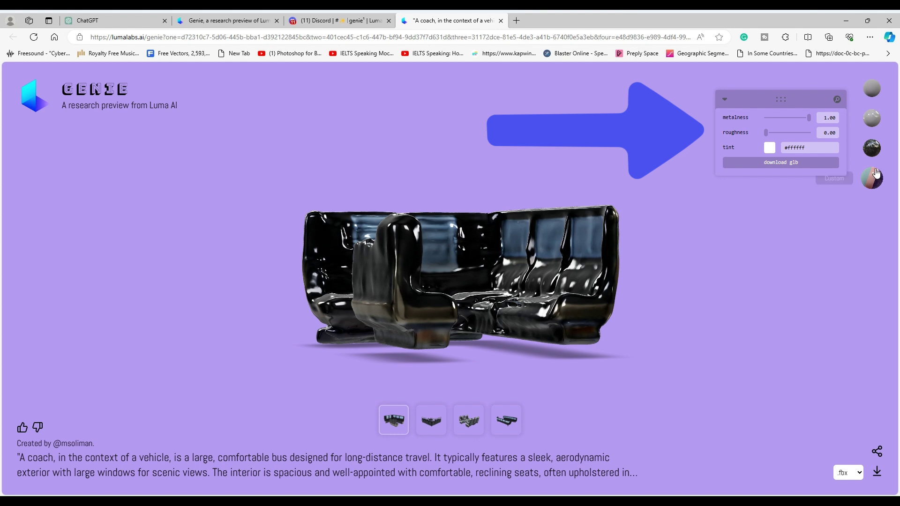
Cycle the coach through Plastic and default materials, then back to Metal
{"action": "left_click", "coordinate": [873, 119]}
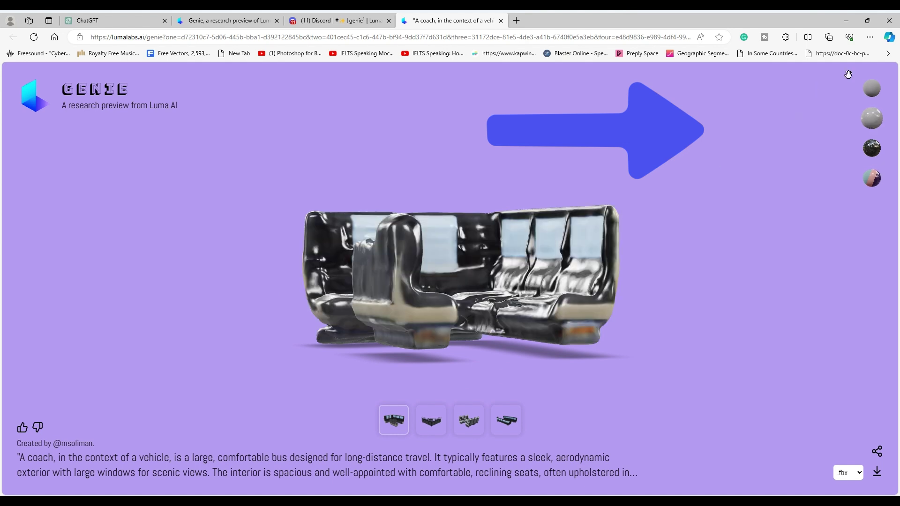
{"action": "left_click", "coordinate": [881, 88]}
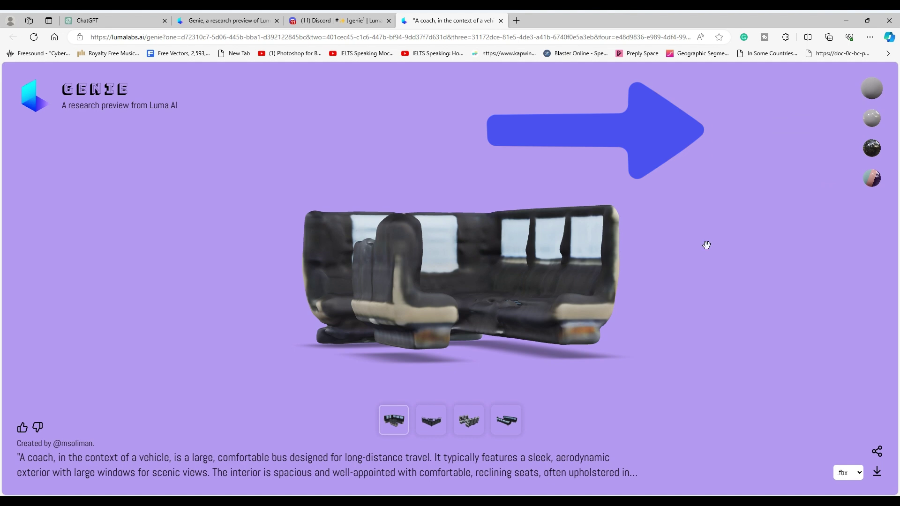
{"action": "left_click", "coordinate": [872, 148]}
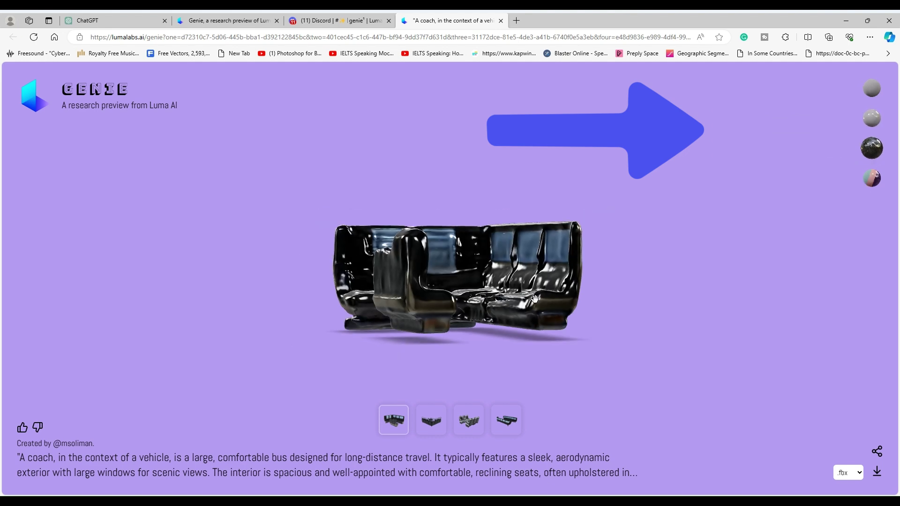
Show the third, two-row seating variant in Metal with its custom material panel open
{"action": "left_click", "coordinate": [472, 425]}
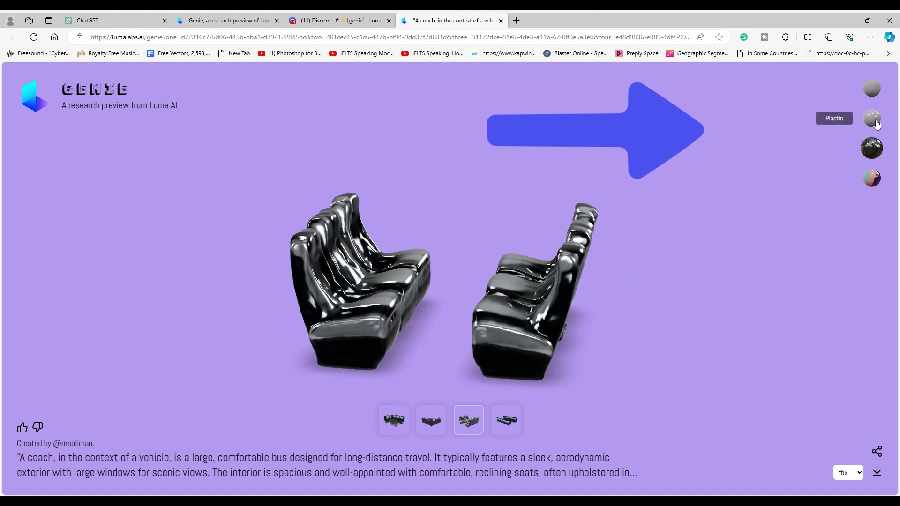
{"action": "left_click", "coordinate": [877, 124]}
{"action": "left_click", "coordinate": [873, 149]}
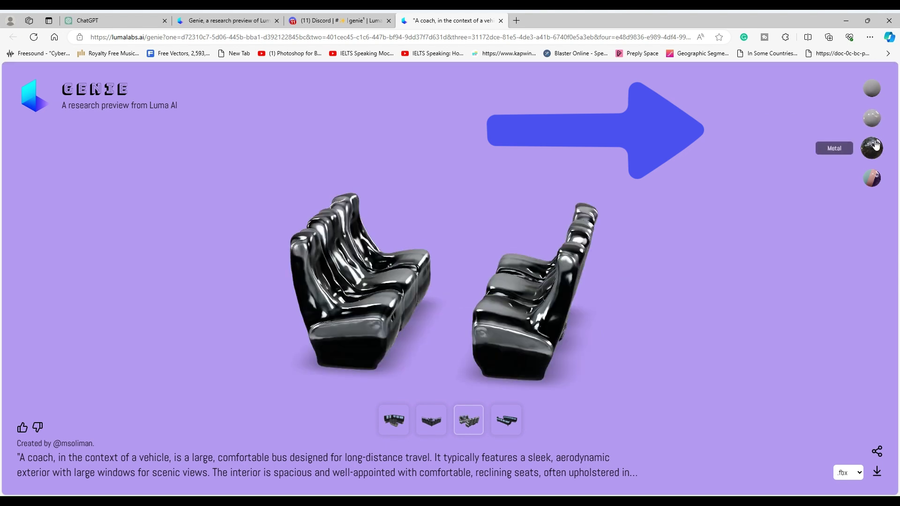
{"action": "left_click", "coordinate": [874, 183]}
{"action": "left_click", "coordinate": [877, 91]}
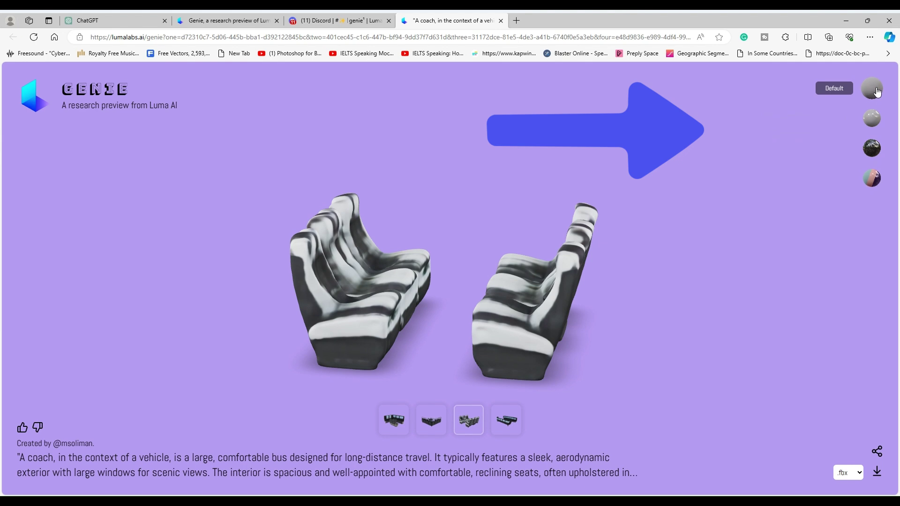
{"action": "left_click", "coordinate": [873, 159]}
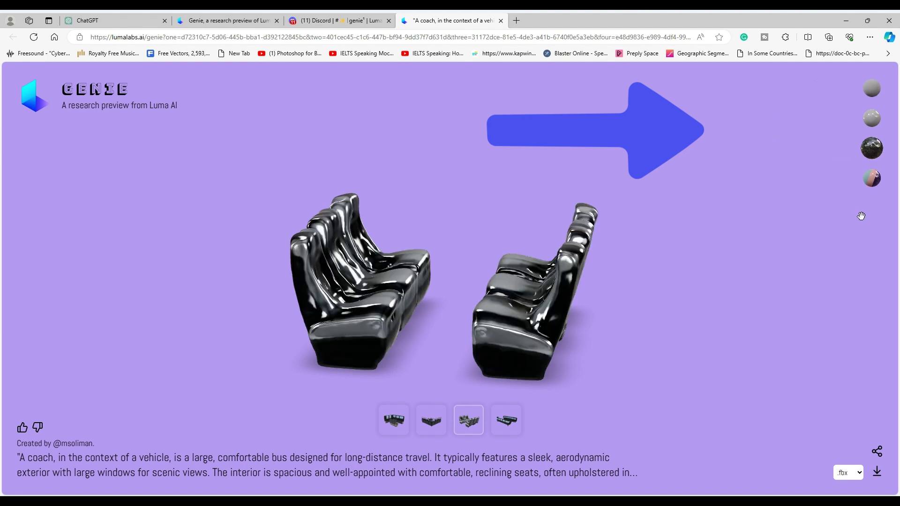
{"action": "left_click", "coordinate": [873, 180]}
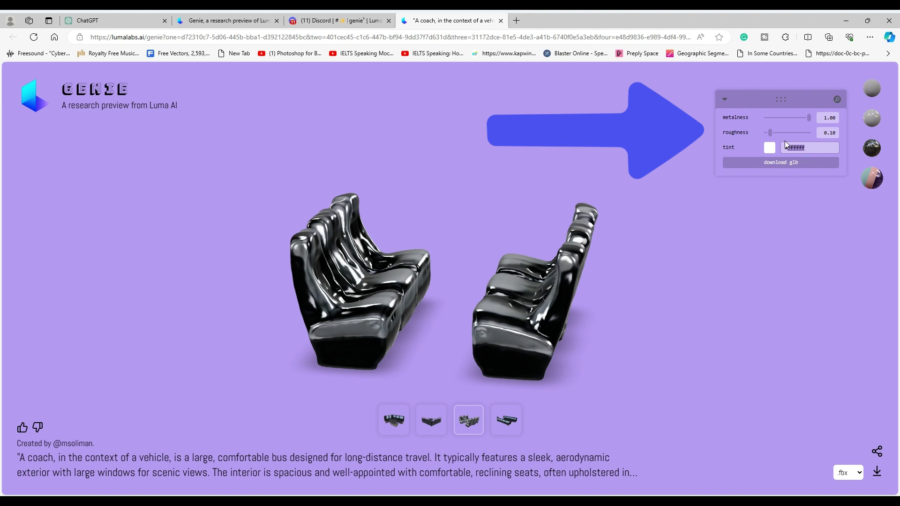
Tint the seats dark reddish-brown #451c1c using the colour picker
{"action": "left_click_drag", "start_coordinate": [814, 213], "coordinate": [810, 174]}
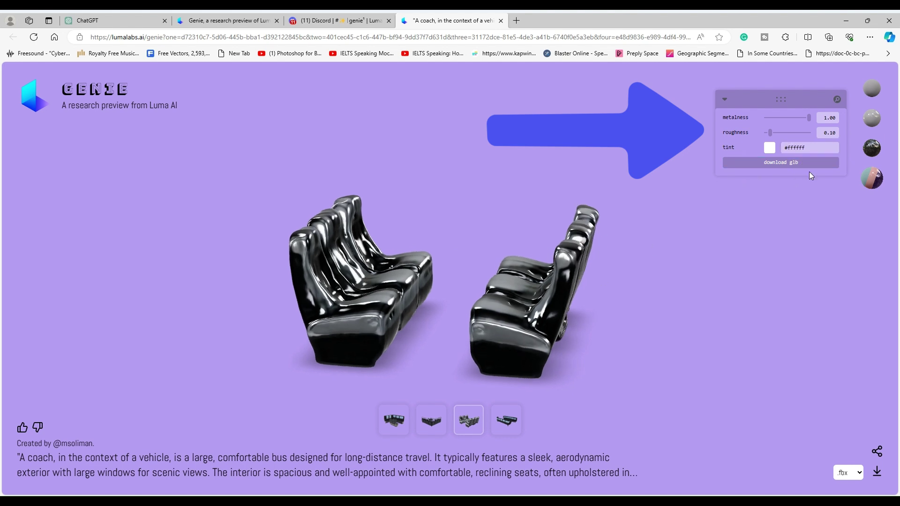
{"action": "left_click", "coordinate": [806, 146]}
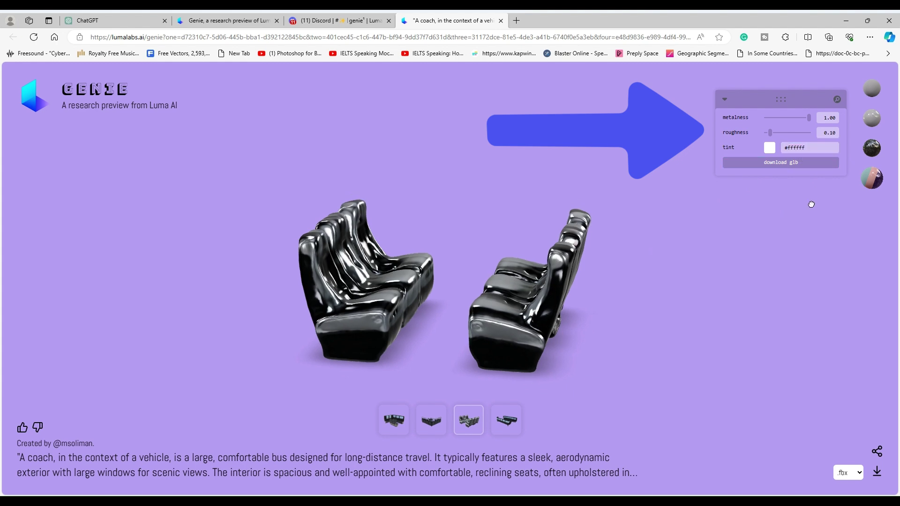
{"action": "scroll", "coordinate": [820, 211], "scroll_direction": "down", "scroll_amount": 5}
{"action": "scroll", "coordinate": [497, 221], "scroll_direction": "up", "scroll_amount": 5}
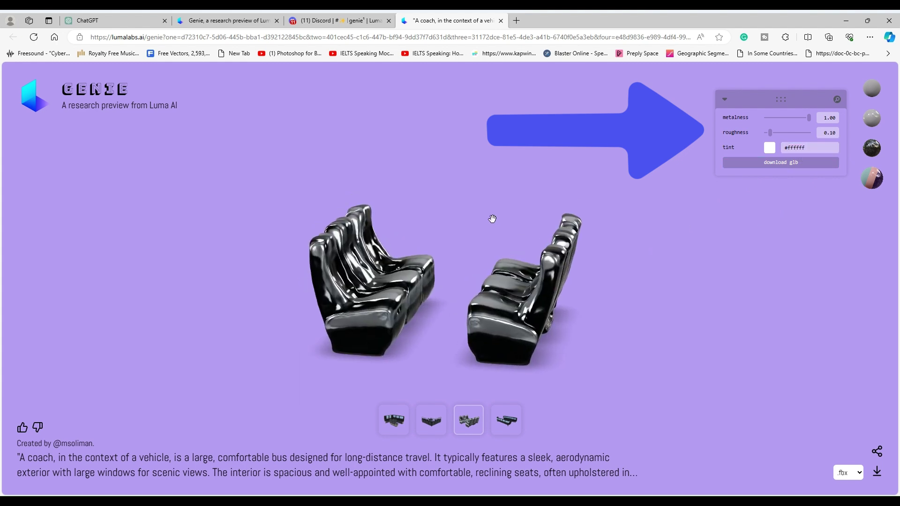
{"action": "left_click", "coordinate": [767, 148]}
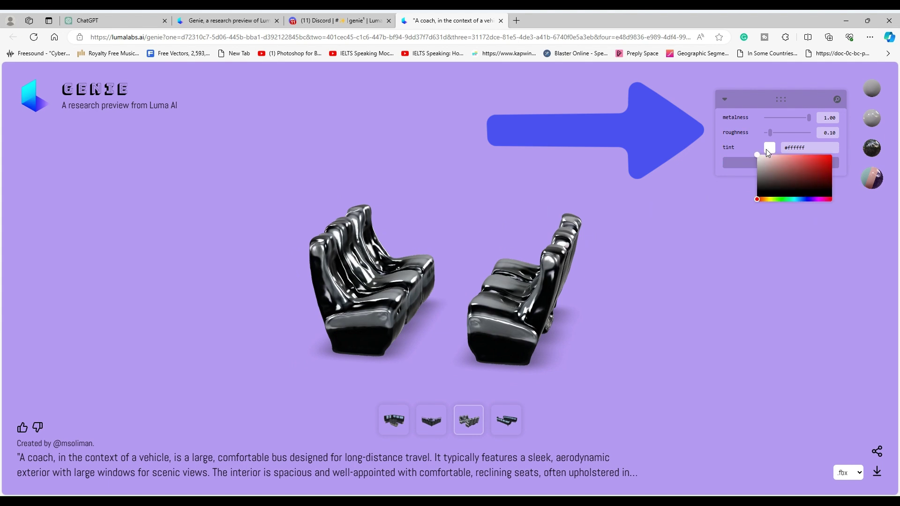
{"action": "left_click", "coordinate": [811, 187]}
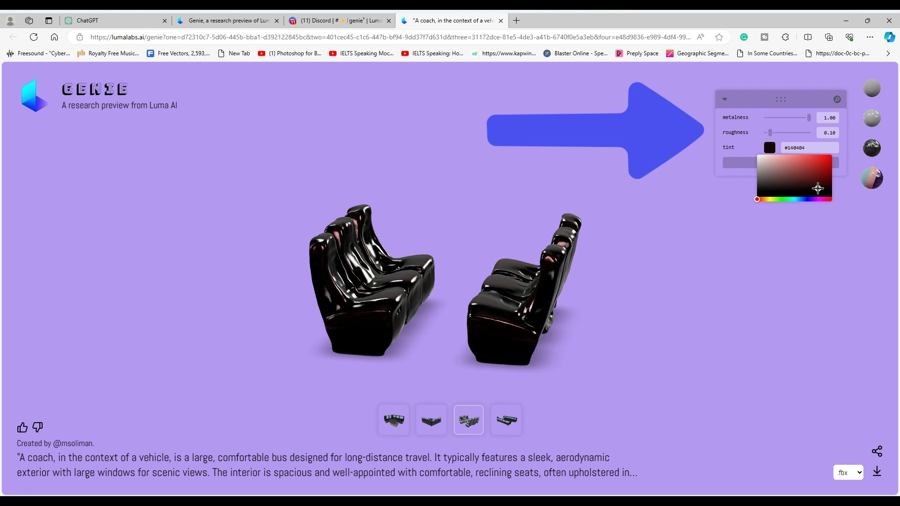
{"action": "left_click", "coordinate": [802, 182]}
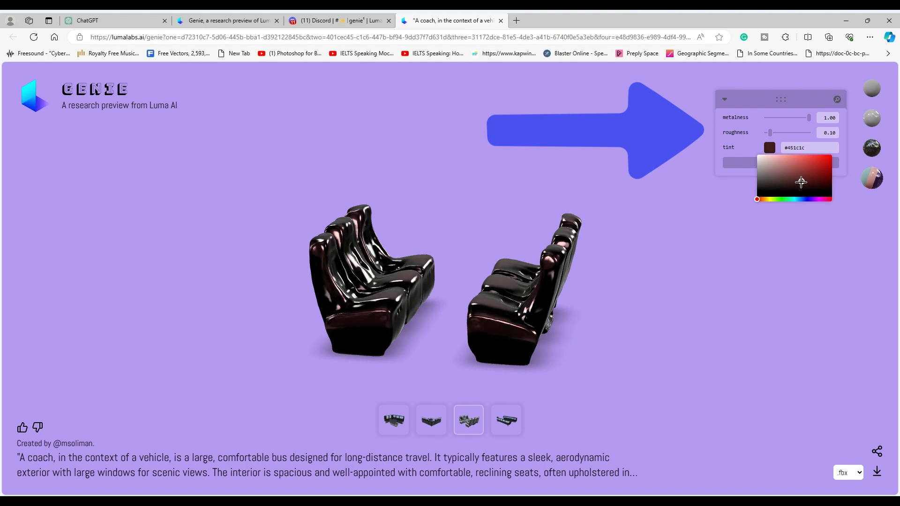
{"action": "left_click", "coordinate": [653, 269]}
Lower the seats' metalness to 0.86 and bring up the model's sharing options
{"action": "scroll", "coordinate": [562, 262], "scroll_direction": "down", "scroll_amount": 5}
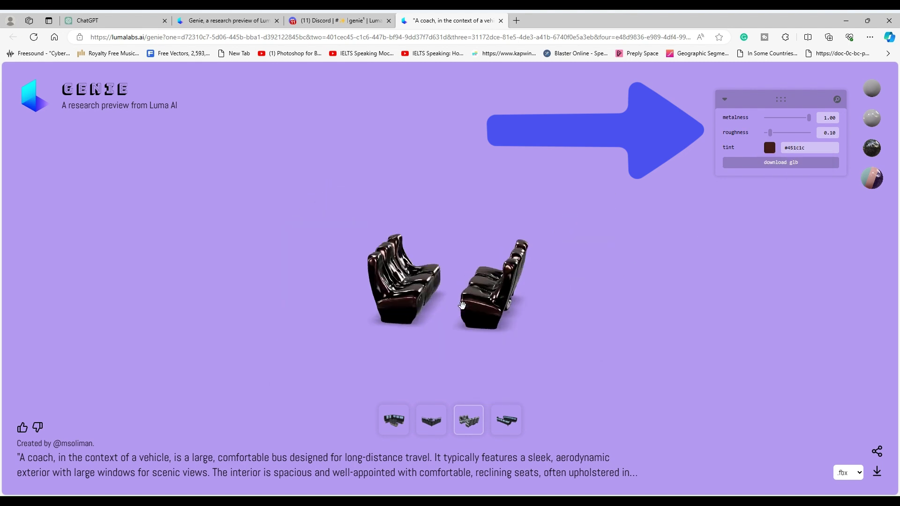
{"action": "scroll", "coordinate": [483, 289], "scroll_direction": "up", "scroll_amount": 4}
{"action": "scroll", "coordinate": [483, 289], "scroll_direction": "up", "scroll_amount": 5}
{"action": "scroll", "coordinate": [486, 282], "scroll_direction": "down", "scroll_amount": 3}
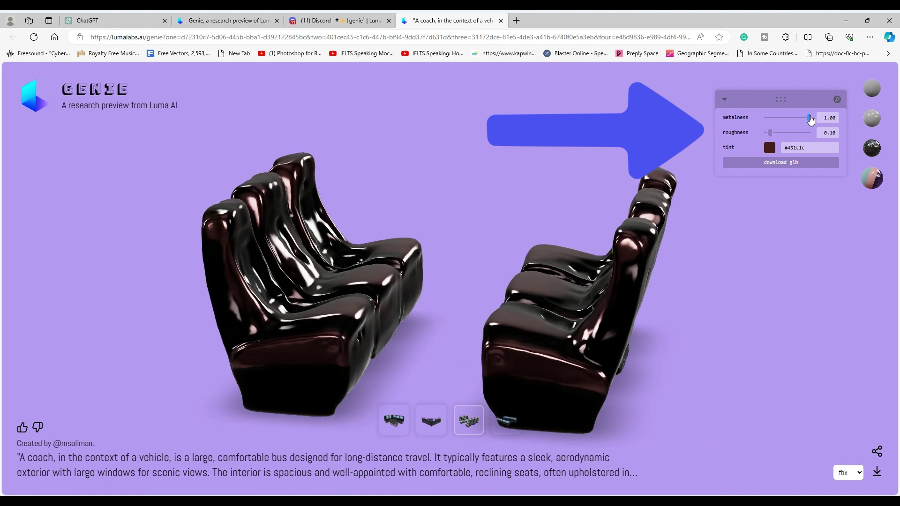
{"action": "mouse_move", "coordinate": [809, 117]}
{"action": "left_mouse_down"}
{"action": "mouse_move", "coordinate": [778, 118]}
{"action": "mouse_move", "coordinate": [802, 117]}
{"action": "left_mouse_up"}
{"action": "scroll", "coordinate": [784, 285], "scroll_direction": "down", "scroll_amount": 3}
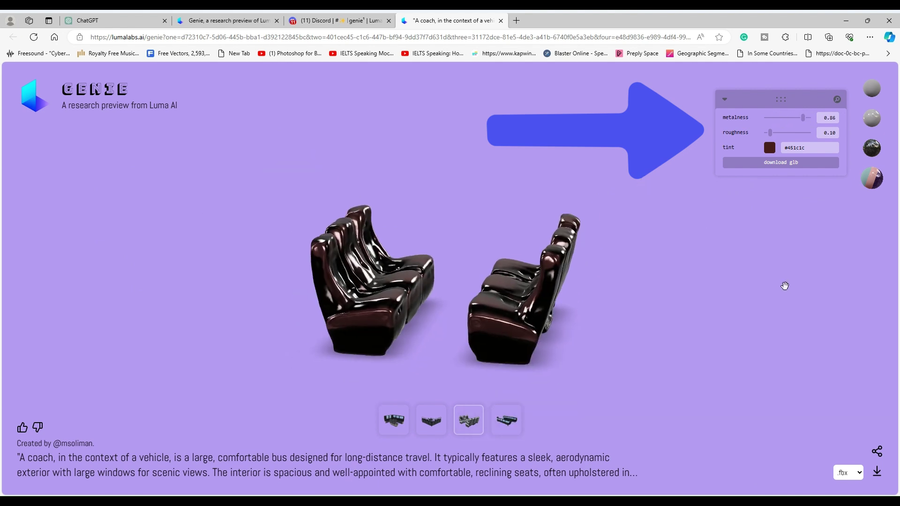
{"action": "scroll", "coordinate": [785, 285], "scroll_direction": "up", "scroll_amount": 3}
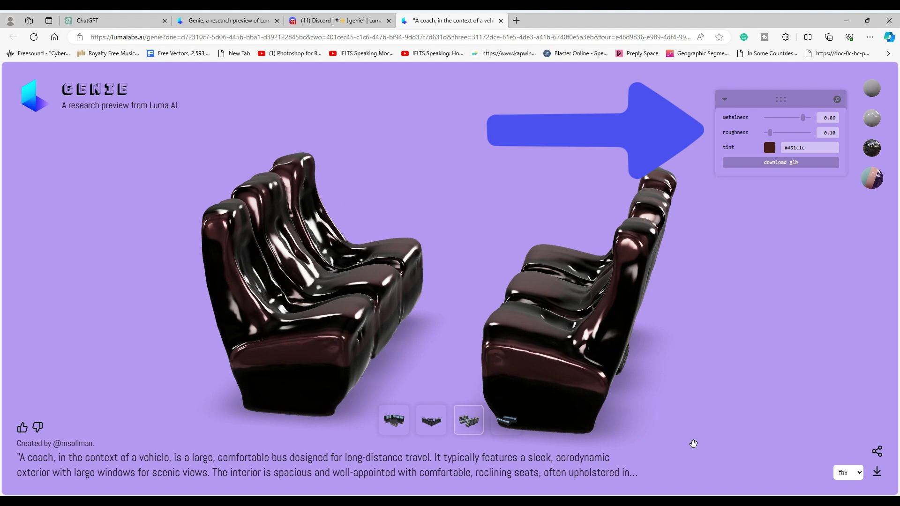
{"action": "left_click", "coordinate": [875, 457]}
{"action": "scroll", "coordinate": [791, 373], "scroll_direction": "down", "scroll_amount": 5}
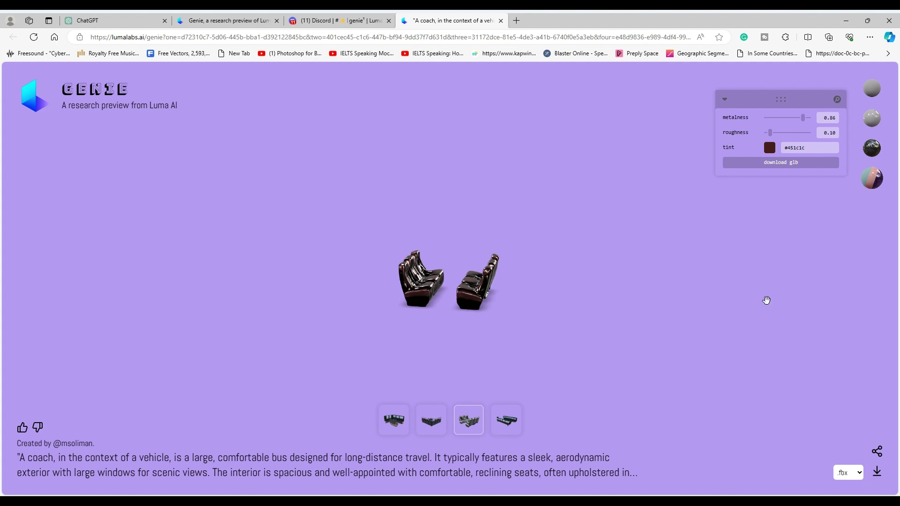
{"action": "scroll", "coordinate": [750, 281], "scroll_direction": "up", "scroll_amount": 2}
{"action": "scroll", "coordinate": [769, 235], "scroll_direction": "down", "scroll_amount": 2}
Return to the Discord genie channel and scroll through its earlier results
{"action": "key", "text": "ctrl+shift+Tab"}
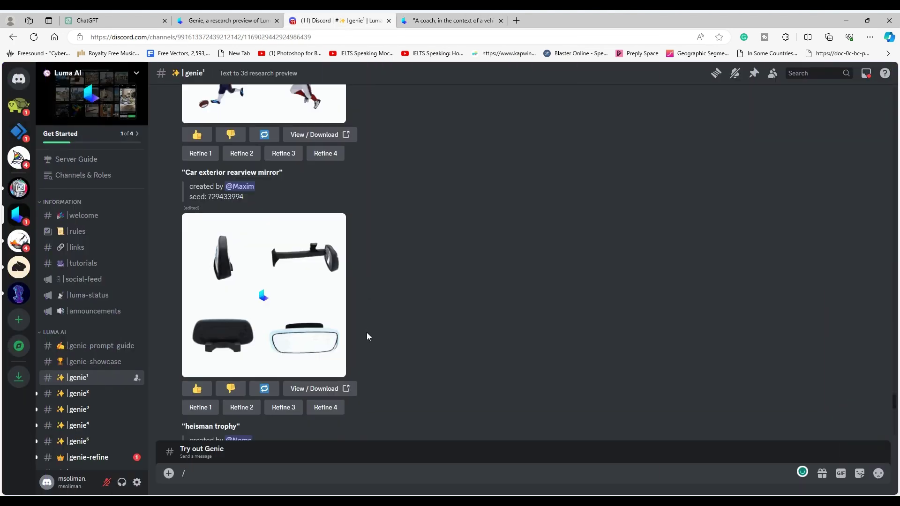
{"action": "scroll", "coordinate": [361, 328], "scroll_direction": "down", "scroll_amount": 5}
{"action": "scroll", "coordinate": [367, 322], "scroll_direction": "down", "scroll_amount": 5}
{"action": "scroll", "coordinate": [375, 310], "scroll_direction": "down", "scroll_amount": 5}
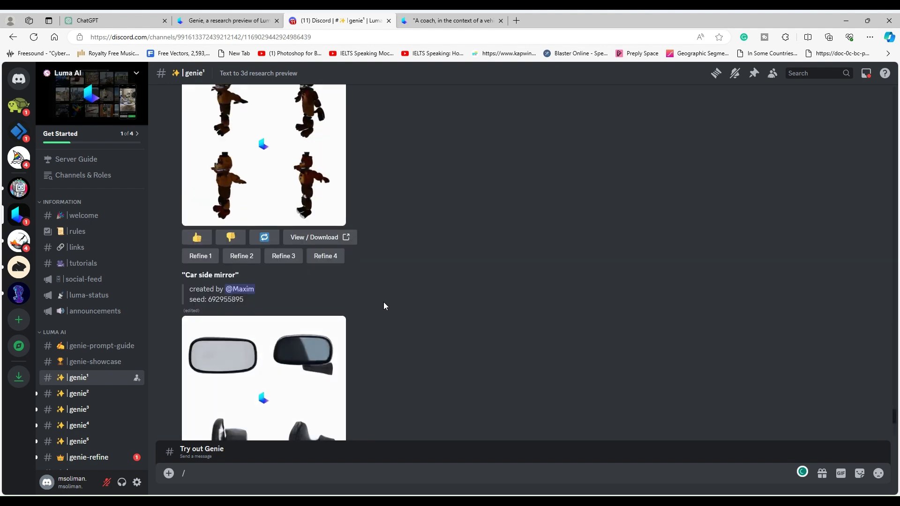
{"action": "scroll", "coordinate": [383, 302], "scroll_direction": "down", "scroll_amount": 5}
{"action": "scroll", "coordinate": [389, 310], "scroll_direction": "down", "scroll_amount": 5}
{"action": "scroll", "coordinate": [410, 282], "scroll_direction": "down", "scroll_amount": 5}
{"action": "scroll", "coordinate": [473, 318], "scroll_direction": "down", "scroll_amount": 1}
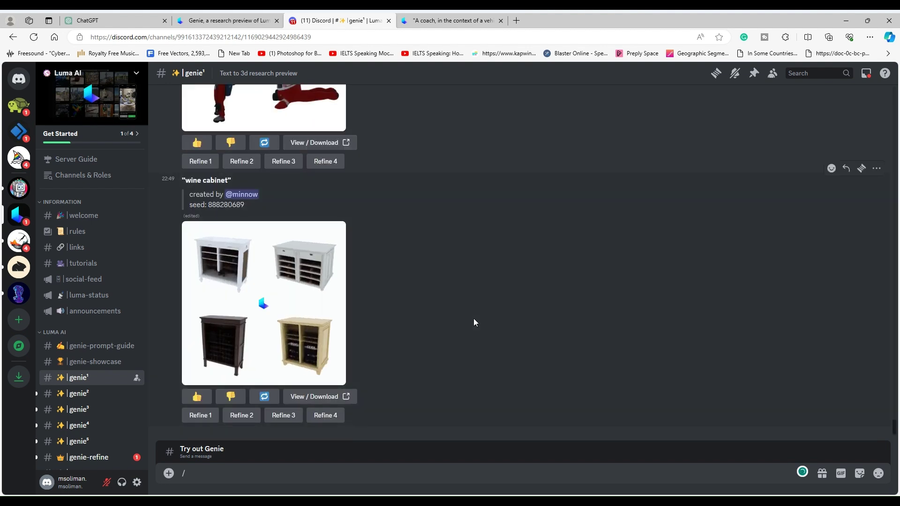
{"action": "scroll", "coordinate": [421, 320], "scroll_direction": "up", "scroll_amount": 5}
{"action": "scroll", "coordinate": [377, 309], "scroll_direction": "up", "scroll_amount": 5}
{"action": "scroll", "coordinate": [353, 303], "scroll_direction": "up", "scroll_amount": 5}
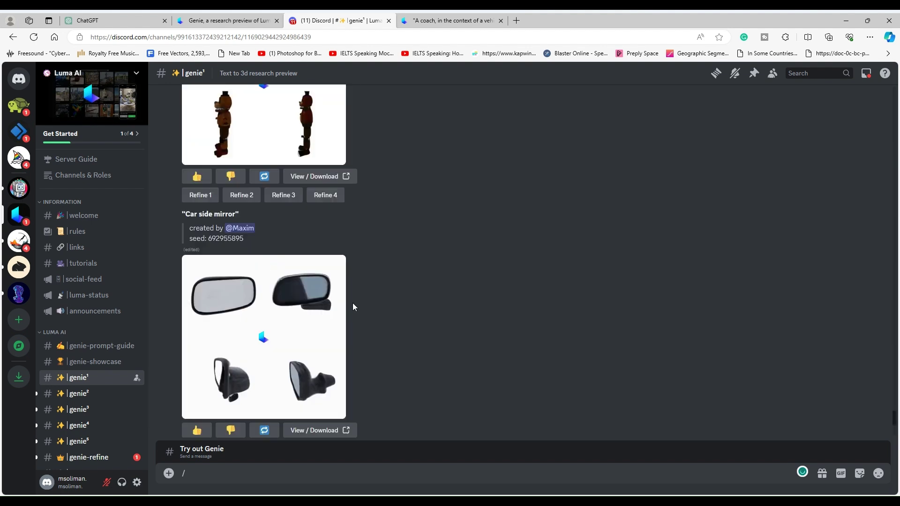
{"action": "scroll", "coordinate": [353, 302], "scroll_direction": "up", "scroll_amount": 5}
{"action": "scroll", "coordinate": [352, 302], "scroll_direction": "up", "scroll_amount": 5}
{"action": "scroll", "coordinate": [353, 303], "scroll_direction": "up", "scroll_amount": 5}
{"action": "scroll", "coordinate": [353, 303], "scroll_direction": "up", "scroll_amount": 5}
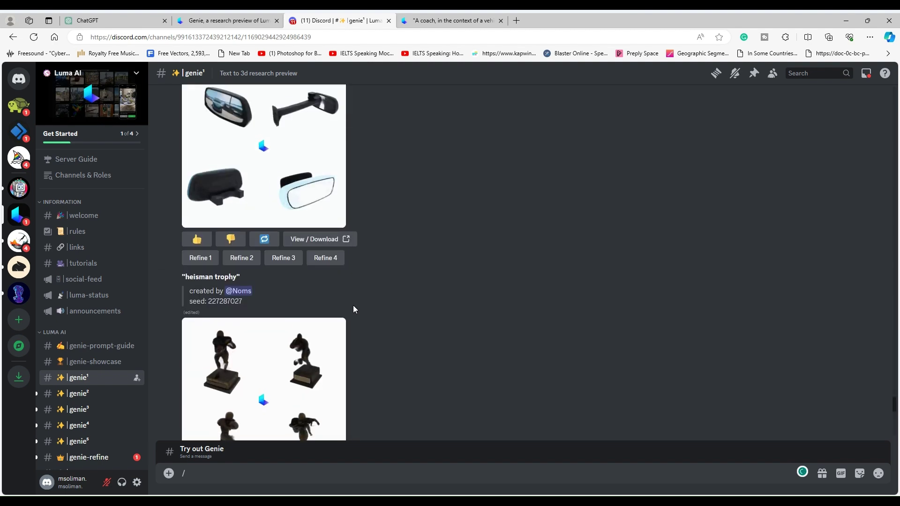
{"action": "scroll", "coordinate": [354, 304], "scroll_direction": "up", "scroll_amount": 5}
{"action": "scroll", "coordinate": [355, 302], "scroll_direction": "up", "scroll_amount": 5}
{"action": "scroll", "coordinate": [356, 299], "scroll_direction": "up", "scroll_amount": 5}
{"action": "scroll", "coordinate": [358, 302], "scroll_direction": "up", "scroll_amount": 5}
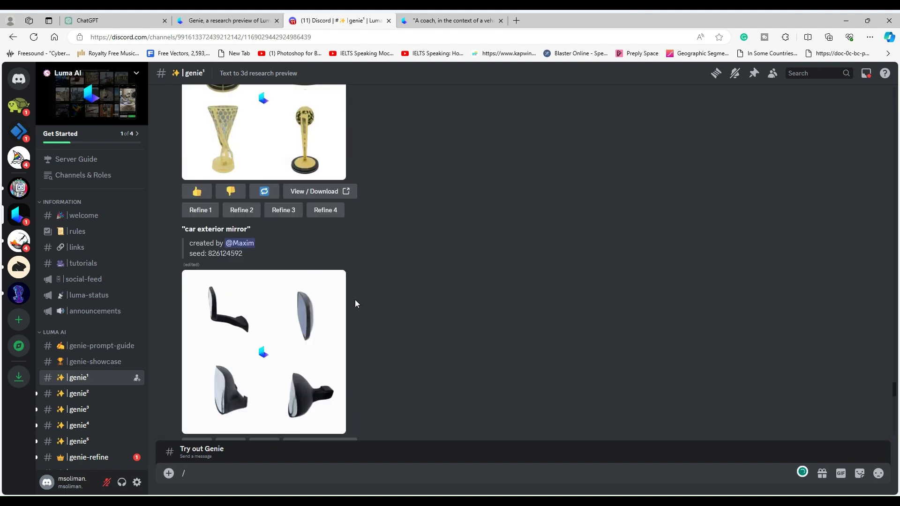
{"action": "scroll", "coordinate": [355, 300], "scroll_direction": "up", "scroll_amount": 5}
{"action": "scroll", "coordinate": [356, 300], "scroll_direction": "up", "scroll_amount": 5}
{"action": "scroll", "coordinate": [356, 303], "scroll_direction": "up", "scroll_amount": 5}
{"action": "scroll", "coordinate": [394, 263], "scroll_direction": "up", "scroll_amount": 5}
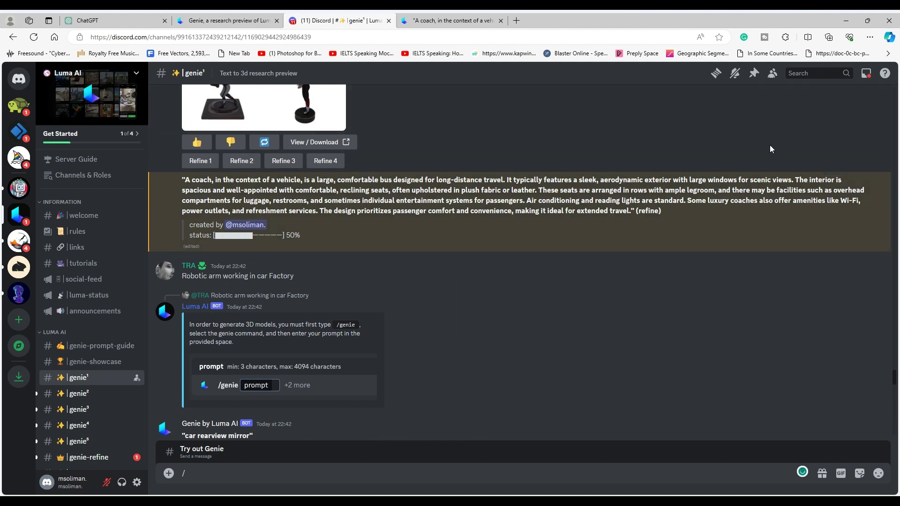
{"action": "scroll", "coordinate": [430, 225], "scroll_direction": "up", "scroll_amount": 2}
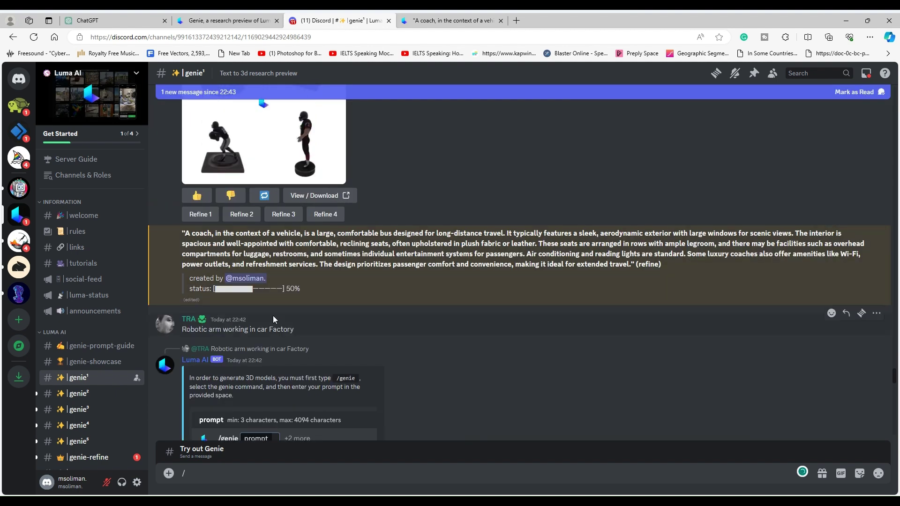
{"action": "scroll", "coordinate": [408, 269], "scroll_direction": "down", "scroll_amount": 4}
{"action": "scroll", "coordinate": [422, 262], "scroll_direction": "up", "scroll_amount": 4}
Run /genie with the prompt 'A brown modern sunglasses for women'
{"action": "type", "text": "g"}
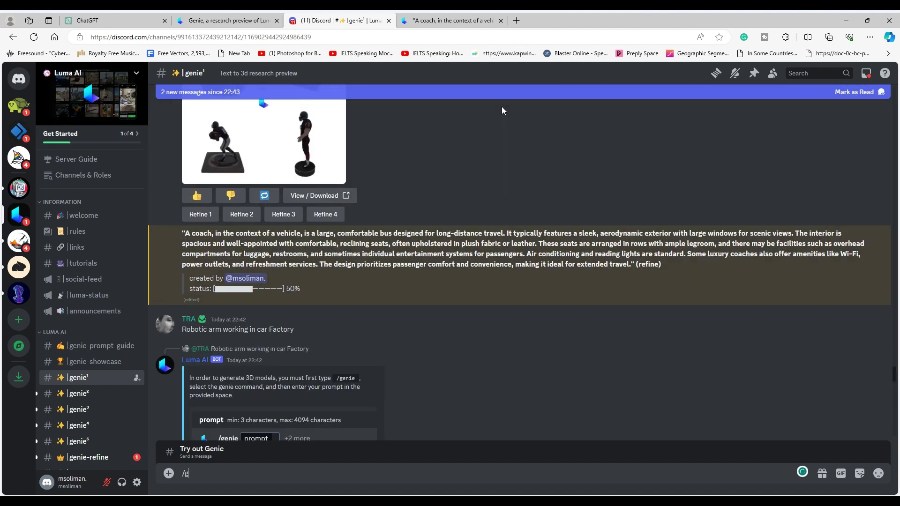
{"action": "key", "text": "Return"}
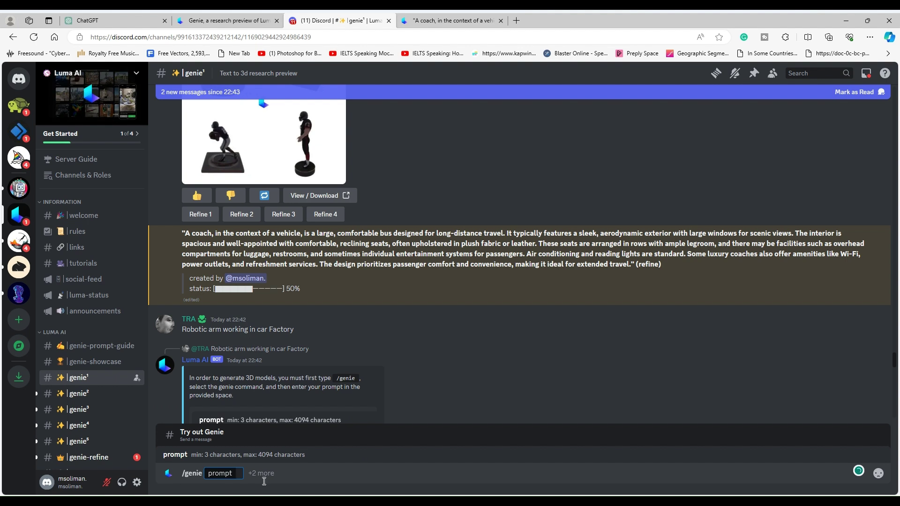
{"action": "type", "text": "A"}
{"action": "type", "text": " BL"}
{"action": "key", "text": "BackSpace"}
{"action": "key", "text": "BackSpace"}
{"action": "type", "text": "bro"}
{"action": "type", "text": "wn mod"}
{"action": "type", "text": "ern sunc"}
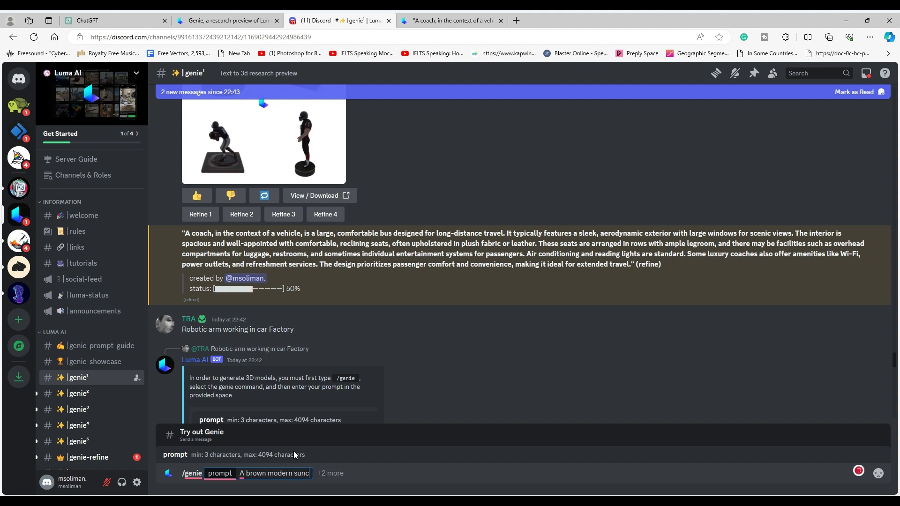
{"action": "key", "text": "BackSpace"}
{"action": "type", "text": "glasses fo"}
{"action": "type", "text": "r women"}
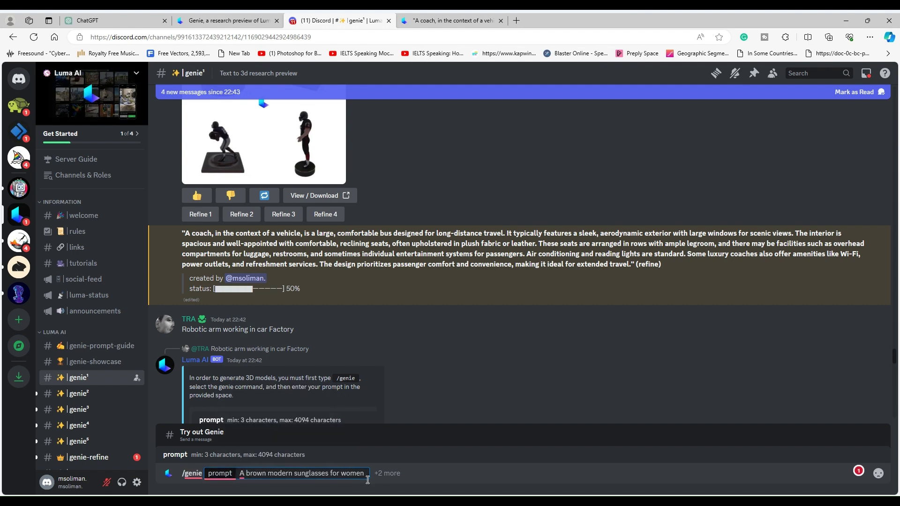
{"action": "key", "text": "Return"}
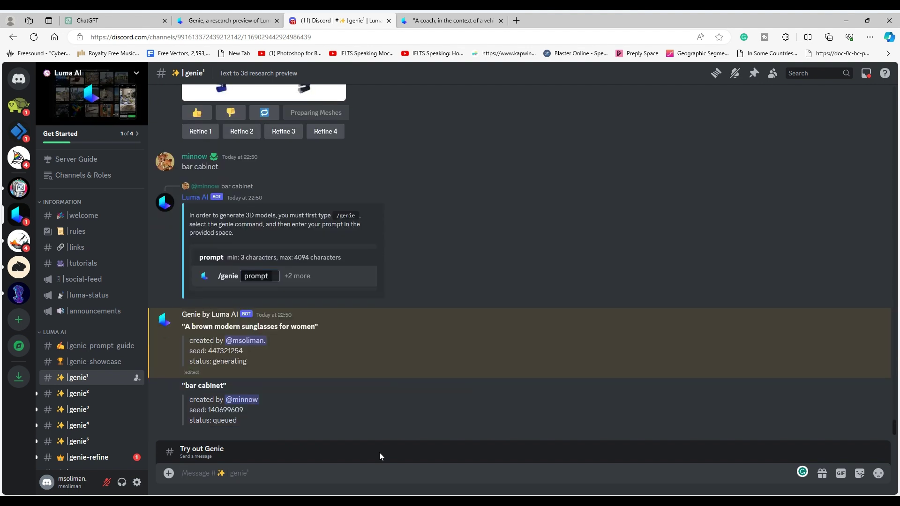
{"action": "mouse_move", "coordinate": [285, 266]}
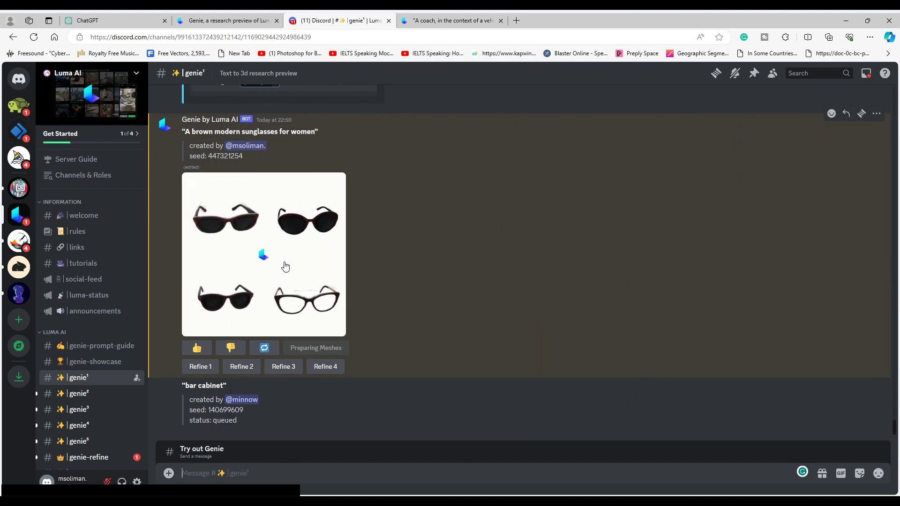
{"action": "left_click", "coordinate": [291, 267]}
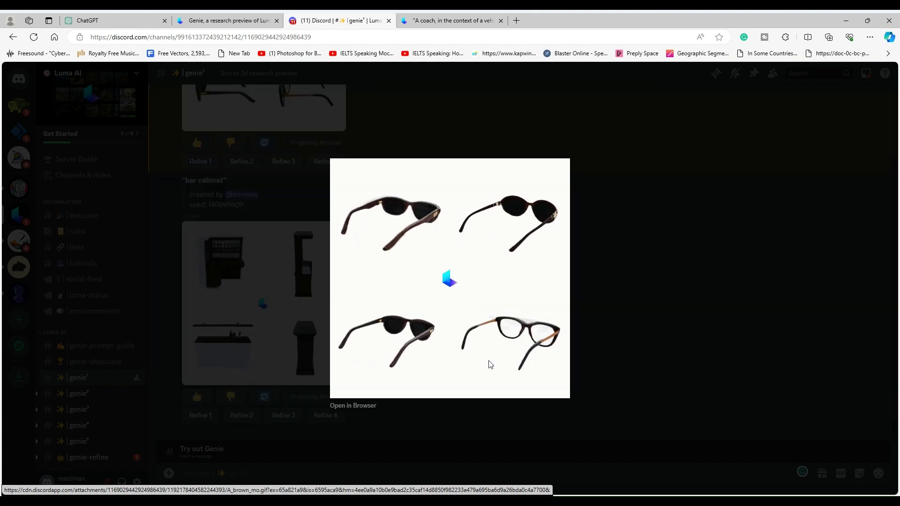
{"action": "left_click", "coordinate": [666, 336]}
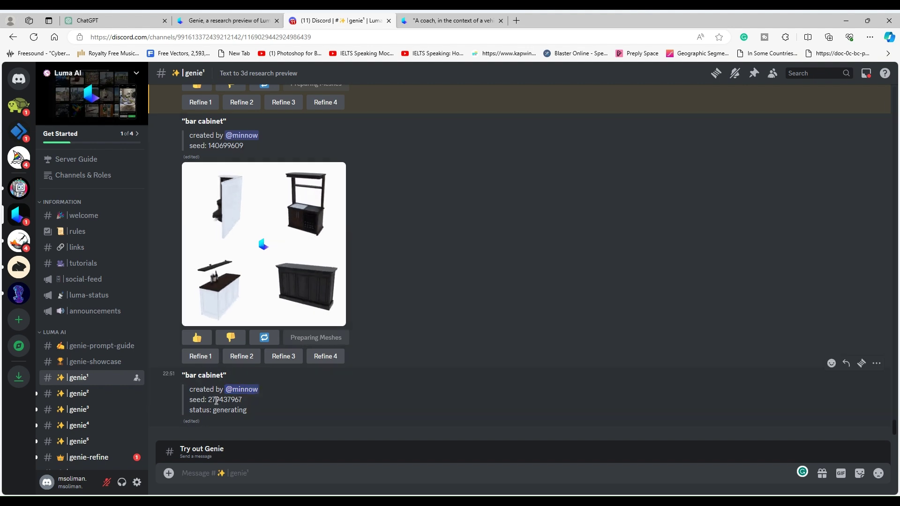
{"action": "scroll", "coordinate": [488, 389], "scroll_direction": "up", "scroll_amount": 2}
{"action": "scroll", "coordinate": [353, 369], "scroll_direction": "up", "scroll_amount": 4}
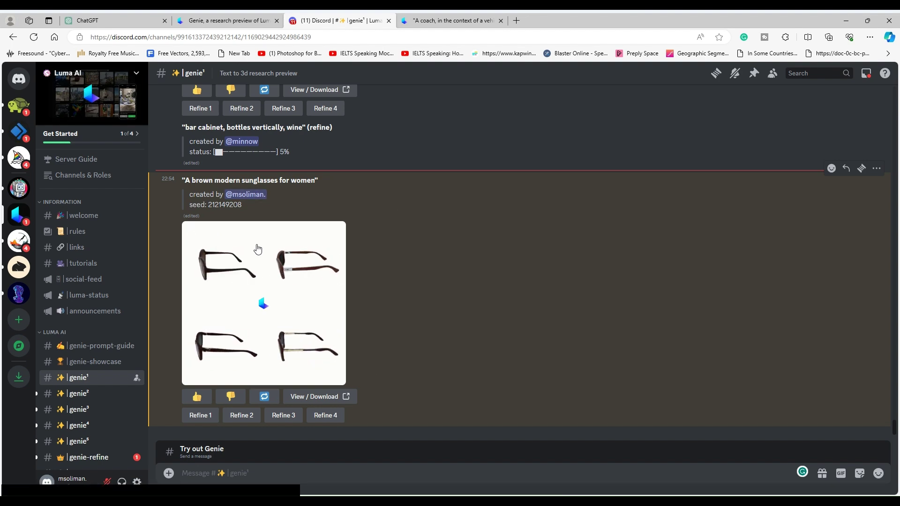
Open the finished sunglasses model on the Genie site, trusting lumalabs.ai links
{"action": "left_click", "coordinate": [324, 397]}
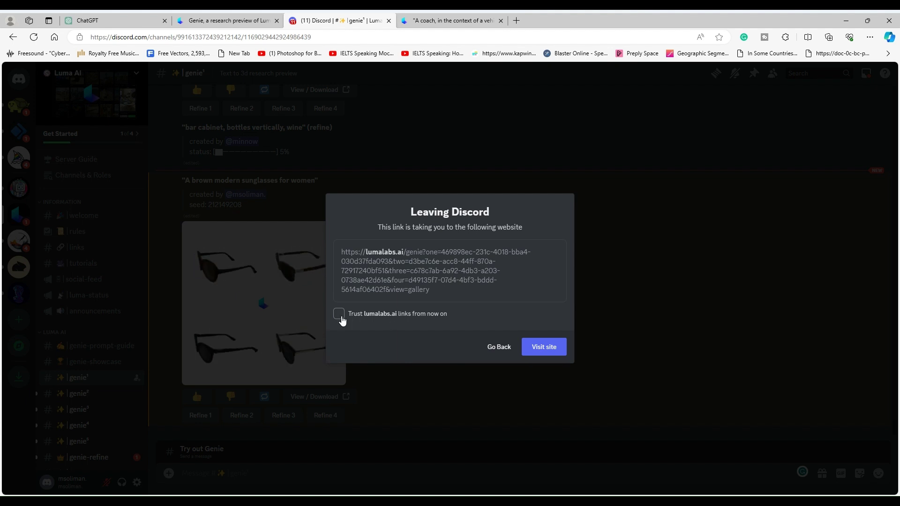
{"action": "left_click", "coordinate": [339, 314]}
{"action": "left_click", "coordinate": [543, 347]}
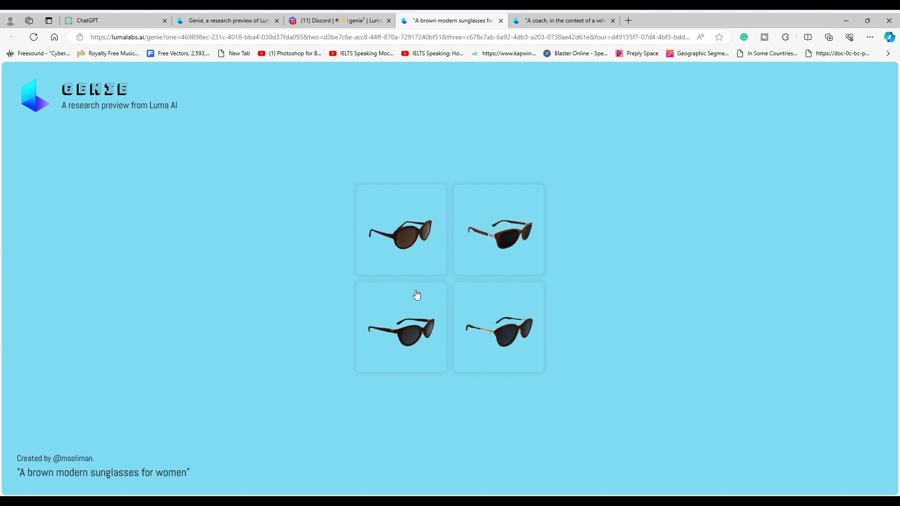
{"action": "left_click_drag", "start_coordinate": [512, 261], "coordinate": [428, 250]}
{"action": "left_click", "coordinate": [502, 238]}
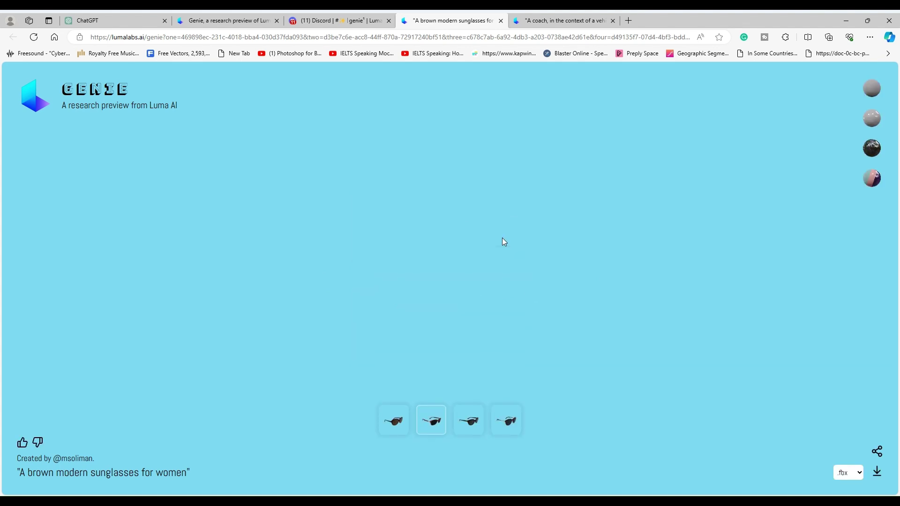
Compare the sunglasses variants and show custom material settings for the fourth one
{"action": "left_click", "coordinate": [408, 428]}
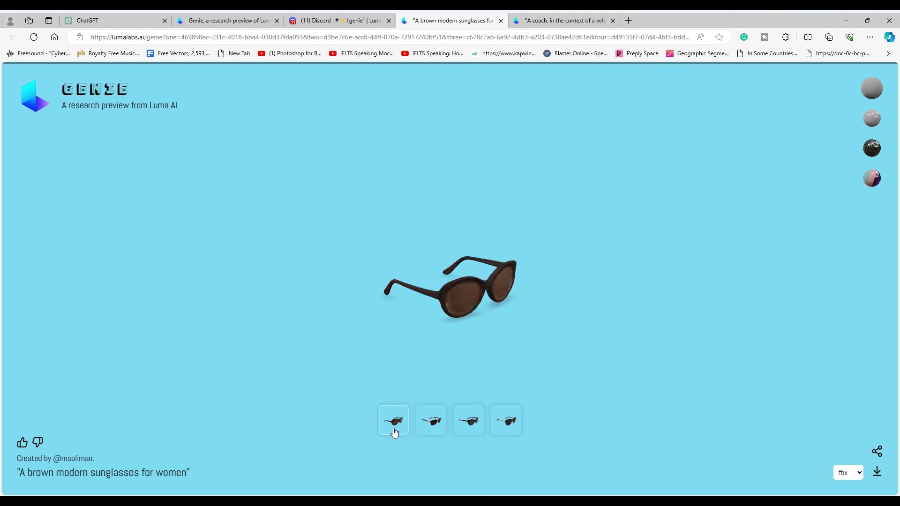
{"action": "left_click", "coordinate": [431, 430]}
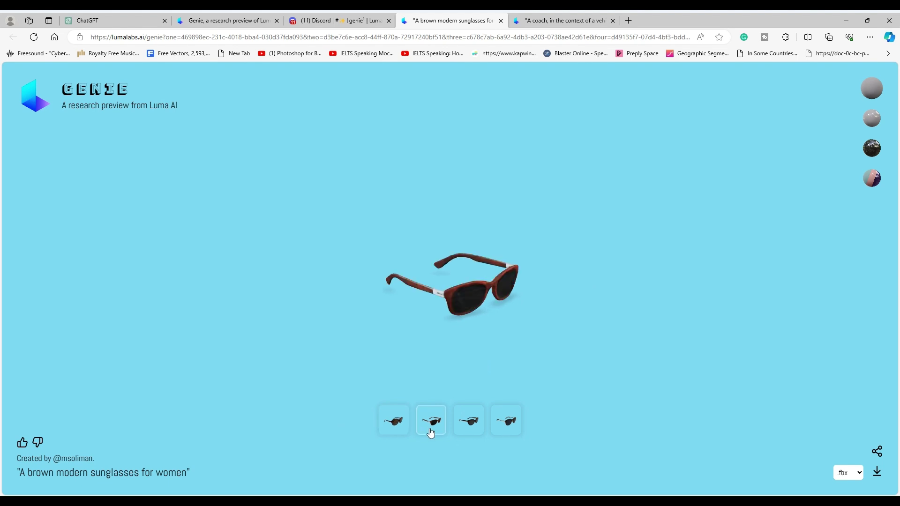
{"action": "left_click", "coordinate": [509, 431]}
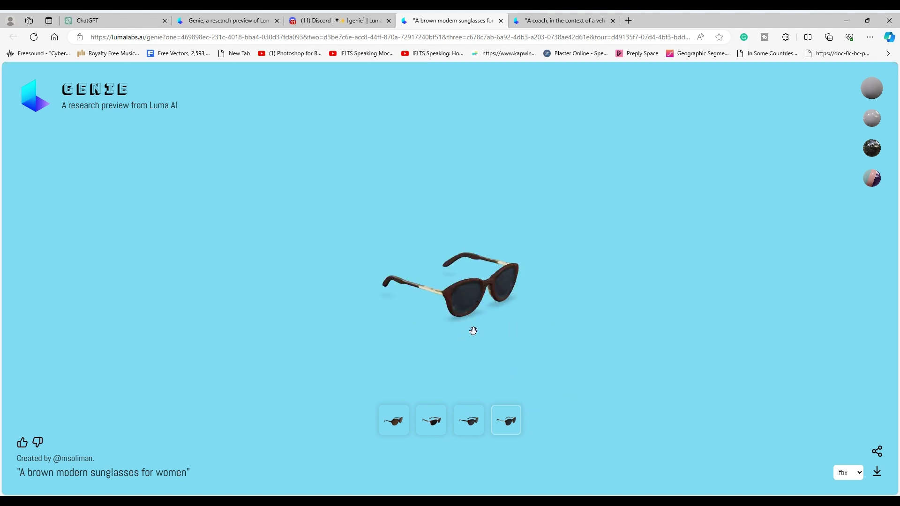
{"action": "left_click", "coordinate": [508, 417]}
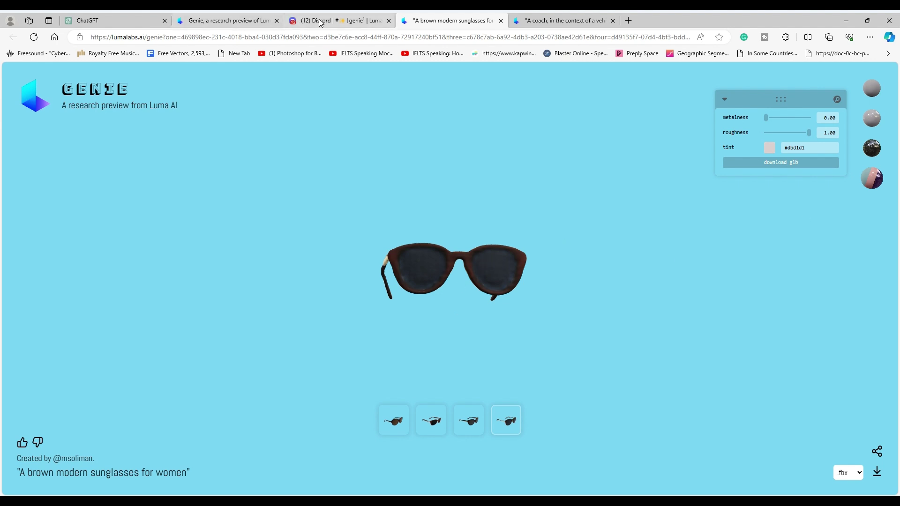
Back in the Discord genie channel, open the coach seats refine post with View / Download
{"action": "left_click", "coordinate": [359, 26]}
{"action": "scroll", "coordinate": [378, 241], "scroll_direction": "up", "scroll_amount": 10}
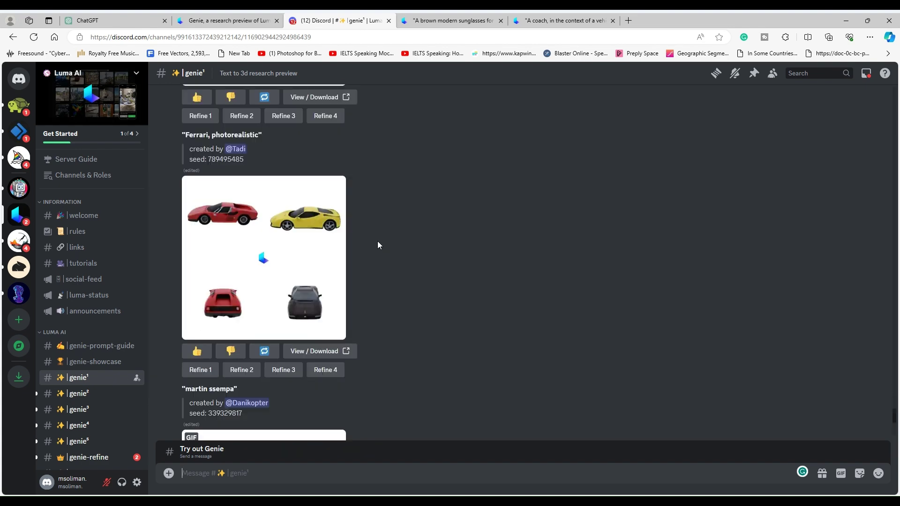
{"action": "scroll", "coordinate": [378, 243], "scroll_direction": "up", "scroll_amount": 5}
{"action": "scroll", "coordinate": [368, 242], "scroll_direction": "up", "scroll_amount": 2}
{"action": "scroll", "coordinate": [367, 242], "scroll_direction": "up", "scroll_amount": 5}
{"action": "scroll", "coordinate": [366, 245], "scroll_direction": "up", "scroll_amount": 5}
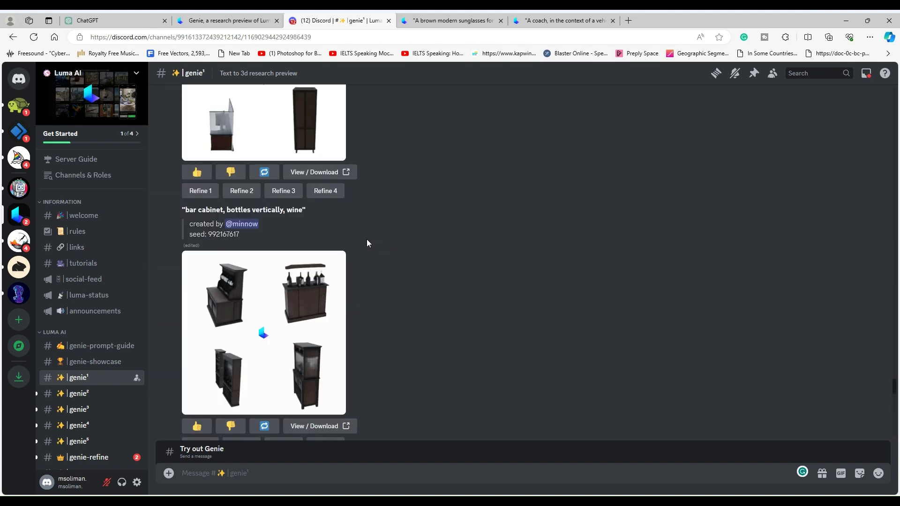
{"action": "scroll", "coordinate": [366, 239], "scroll_direction": "up", "scroll_amount": 2}
{"action": "scroll", "coordinate": [364, 235], "scroll_direction": "up", "scroll_amount": 4}
{"action": "scroll", "coordinate": [354, 244], "scroll_direction": "up", "scroll_amount": 5}
{"action": "scroll", "coordinate": [345, 234], "scroll_direction": "up", "scroll_amount": 5}
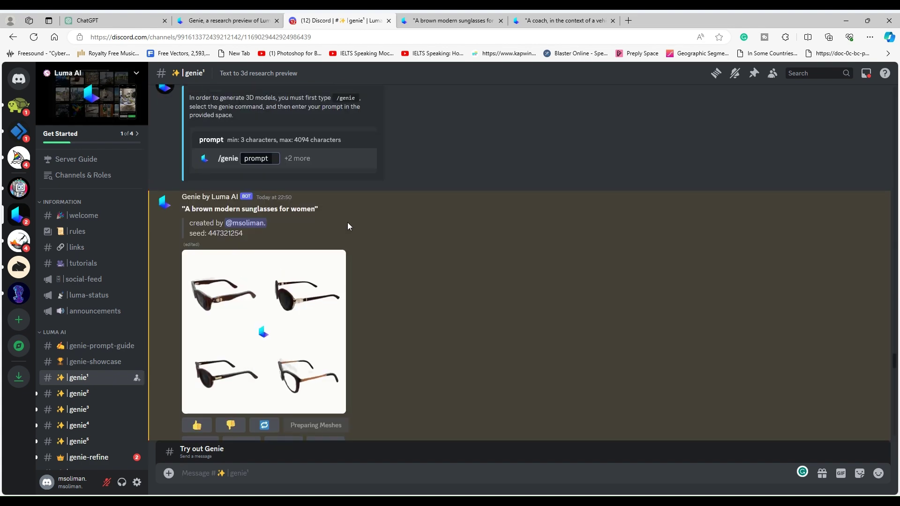
{"action": "scroll", "coordinate": [347, 223], "scroll_direction": "up", "scroll_amount": 5}
{"action": "scroll", "coordinate": [345, 252], "scroll_direction": "up", "scroll_amount": 5}
{"action": "scroll", "coordinate": [347, 245], "scroll_direction": "up", "scroll_amount": 5}
{"action": "scroll", "coordinate": [341, 232], "scroll_direction": "up", "scroll_amount": 5}
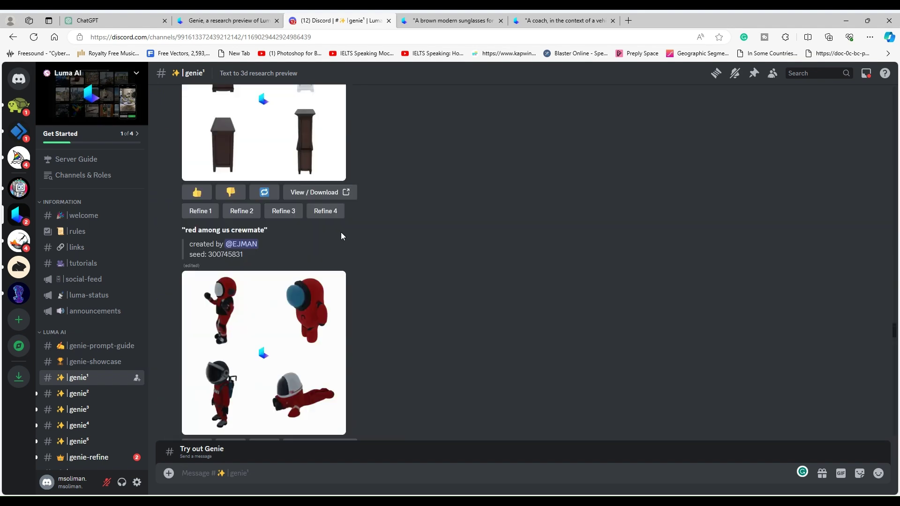
{"action": "scroll", "coordinate": [339, 237], "scroll_direction": "up", "scroll_amount": 5}
{"action": "scroll", "coordinate": [380, 221], "scroll_direction": "up", "scroll_amount": 5}
{"action": "scroll", "coordinate": [380, 222], "scroll_direction": "up", "scroll_amount": 5}
{"action": "scroll", "coordinate": [377, 243], "scroll_direction": "up", "scroll_amount": 5}
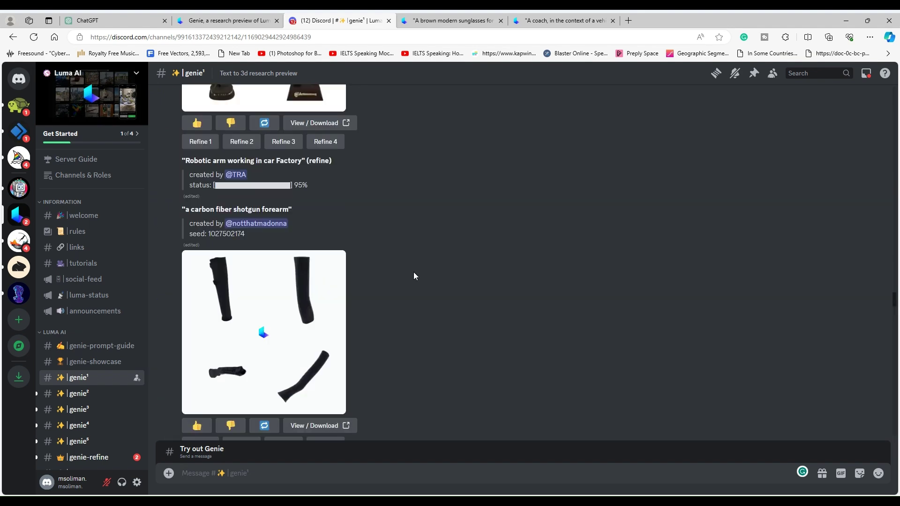
{"action": "scroll", "coordinate": [414, 273], "scroll_direction": "up", "scroll_amount": 5}
{"action": "scroll", "coordinate": [418, 279], "scroll_direction": "up", "scroll_amount": 5}
{"action": "scroll", "coordinate": [423, 292], "scroll_direction": "up", "scroll_amount": 5}
{"action": "scroll", "coordinate": [430, 315], "scroll_direction": "up", "scroll_amount": 5}
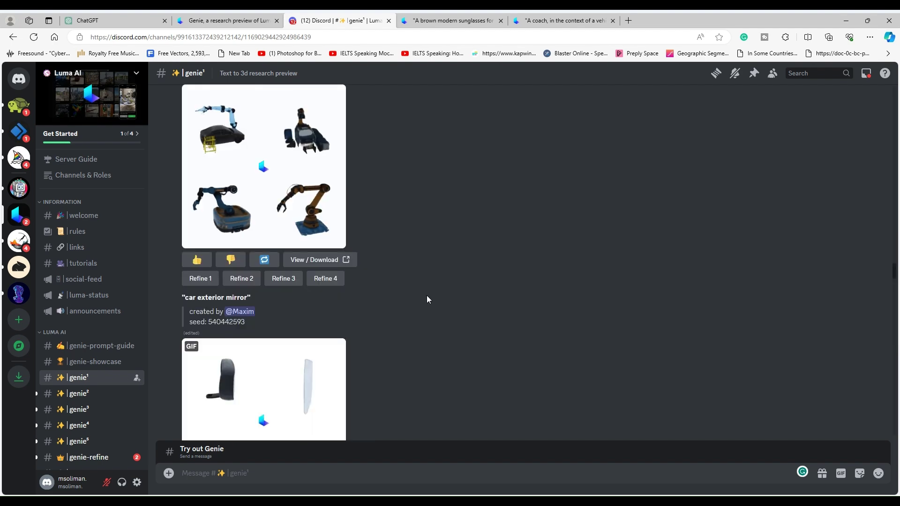
{"action": "scroll", "coordinate": [426, 297], "scroll_direction": "up", "scroll_amount": 5}
{"action": "scroll", "coordinate": [427, 301], "scroll_direction": "up", "scroll_amount": 5}
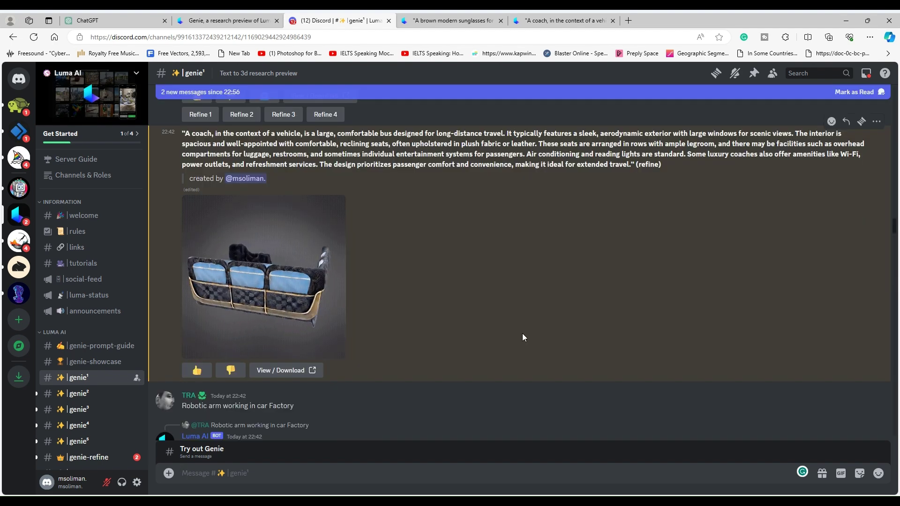
{"action": "left_click", "coordinate": [290, 370]}
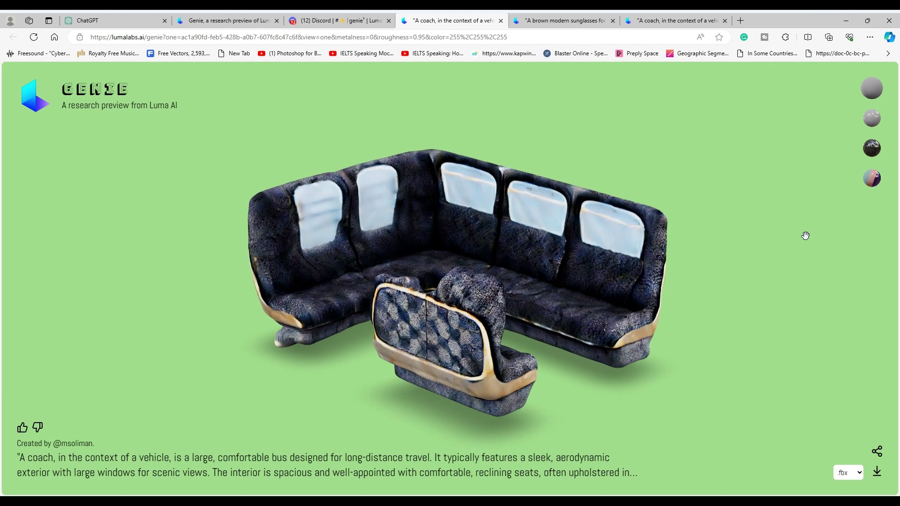
Try glossy and metal finishes on the coach seats, then set custom roughness to about 0.56
{"action": "left_click", "coordinate": [871, 118]}
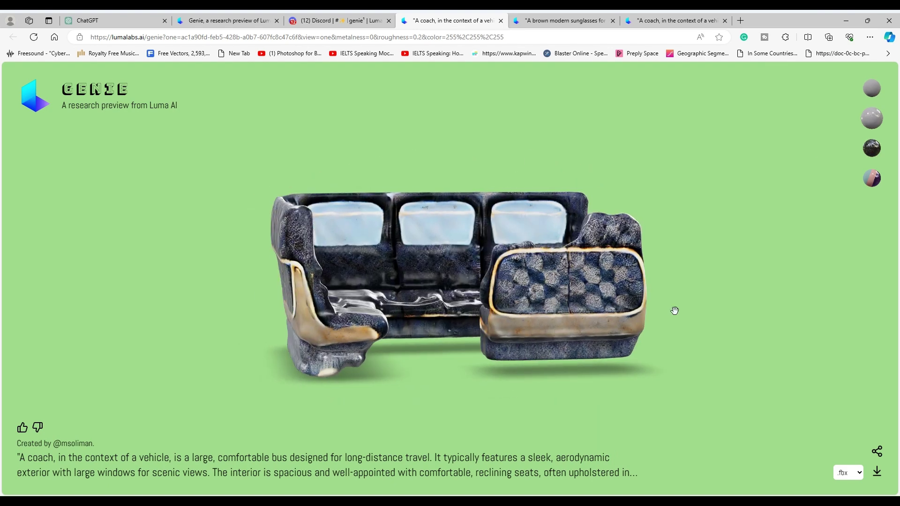
{"action": "left_click", "coordinate": [872, 149]}
{"action": "left_click", "coordinate": [872, 179]}
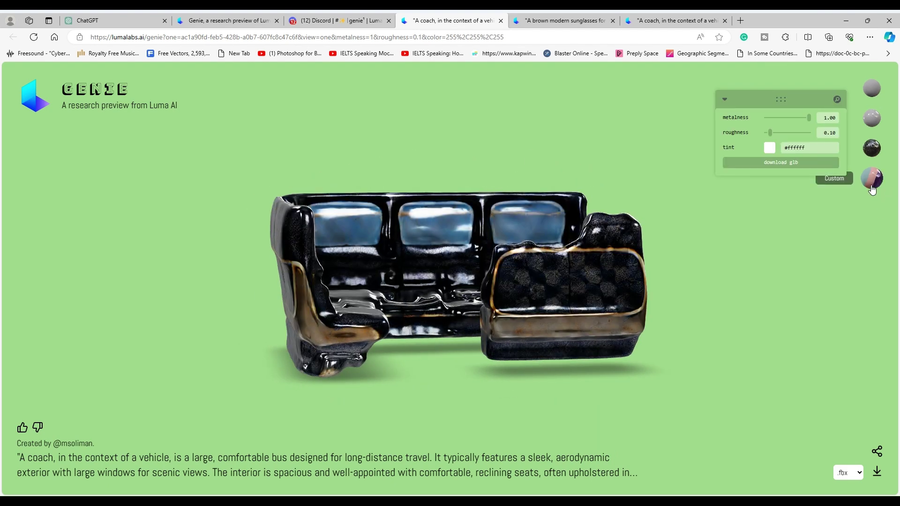
{"action": "left_click_drag", "start_coordinate": [770, 133], "coordinate": [790, 133]}
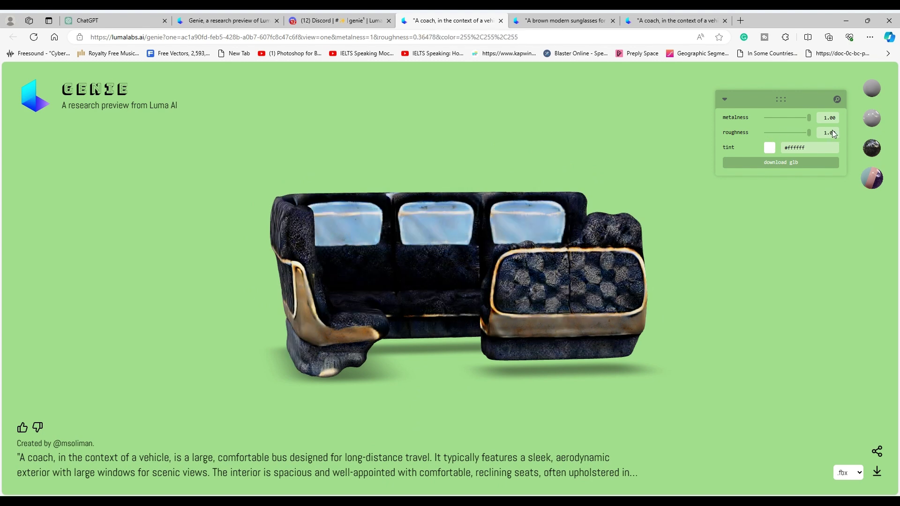
Tint the seats reddish-brown, then revert to the Plastic finish (metalness 0, roughness 0.2, white)
{"action": "left_click", "coordinate": [769, 147]}
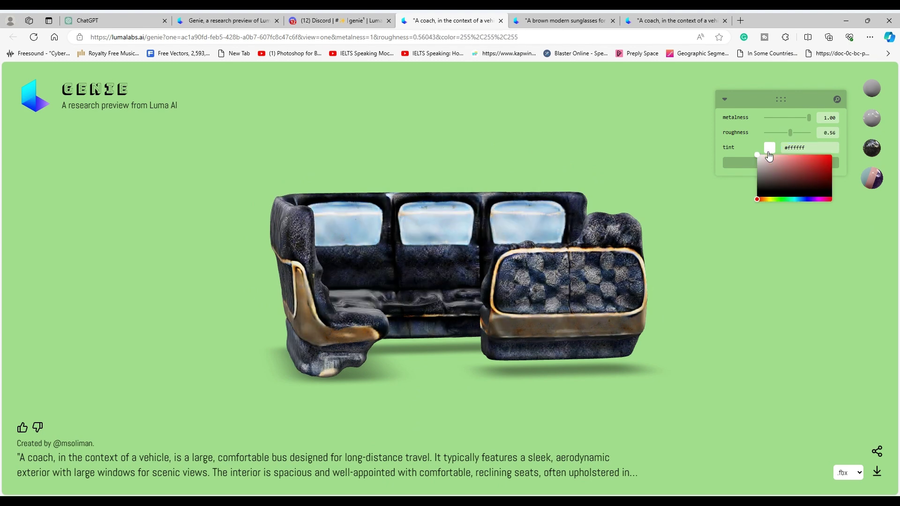
{"action": "left_click", "coordinate": [799, 176]}
{"action": "left_click", "coordinate": [779, 174]}
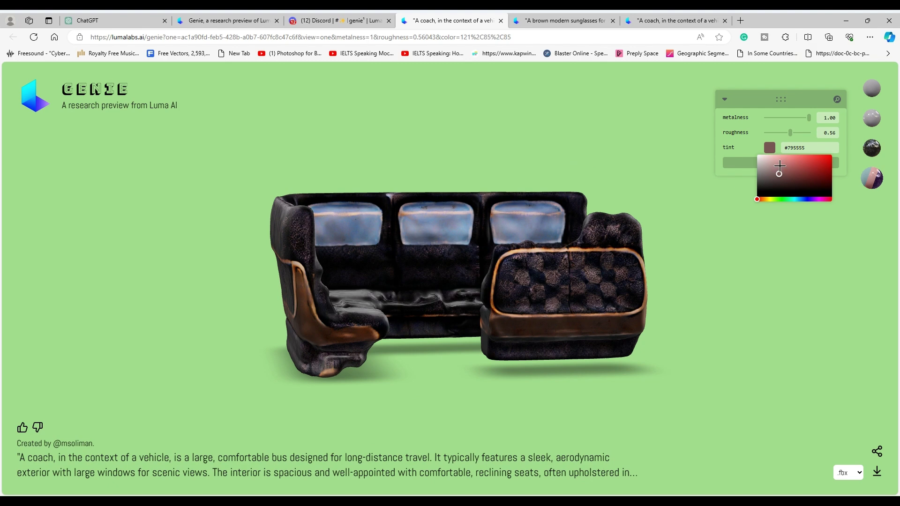
{"action": "left_click", "coordinate": [872, 118]}
{"action": "mouse_move", "coordinate": [657, 239]}
{"action": "left_mouse_down"}
{"action": "mouse_move", "coordinate": [429, 279]}
{"action": "mouse_move", "coordinate": [734, 273]}
{"action": "left_mouse_up"}
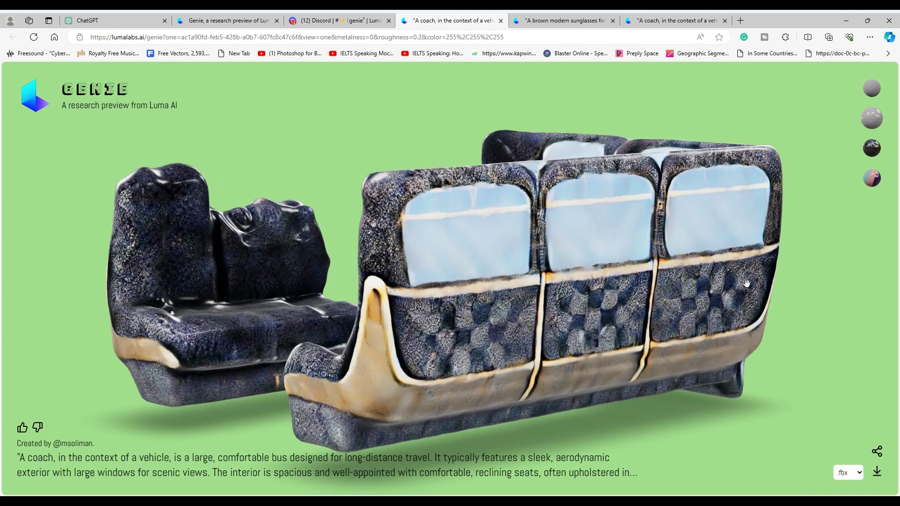
Give the coach seats the matte finish (roughness 0.95), viewing seat backs, windows and side
{"action": "scroll", "coordinate": [747, 281], "scroll_direction": "down", "scroll_amount": 3}
{"action": "left_click_drag", "start_coordinate": [501, 303], "coordinate": [295, 298]}
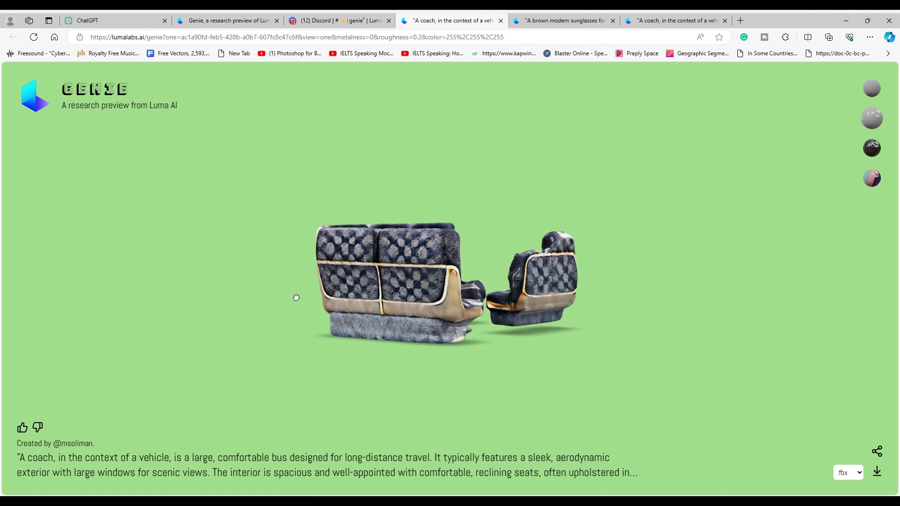
{"action": "left_click_drag", "start_coordinate": [440, 281], "coordinate": [359, 295]}
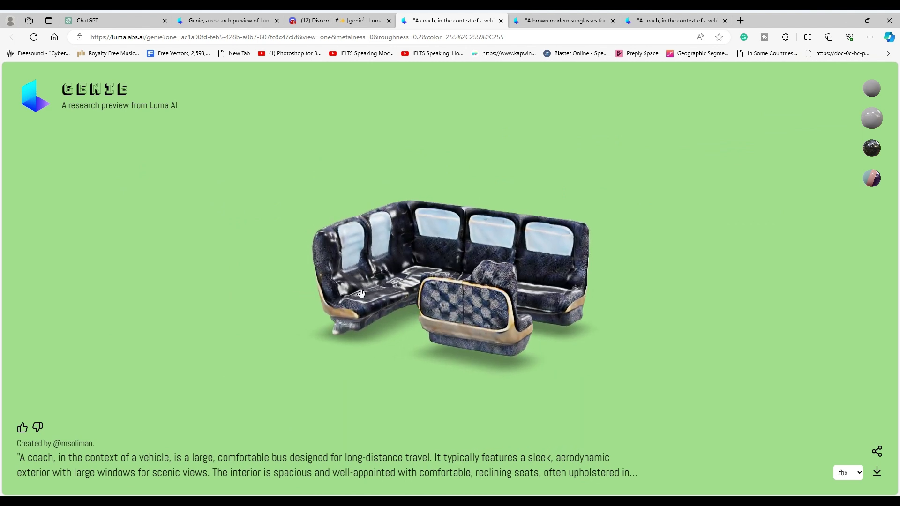
{"action": "scroll", "coordinate": [426, 287], "scroll_direction": "up", "scroll_amount": 2}
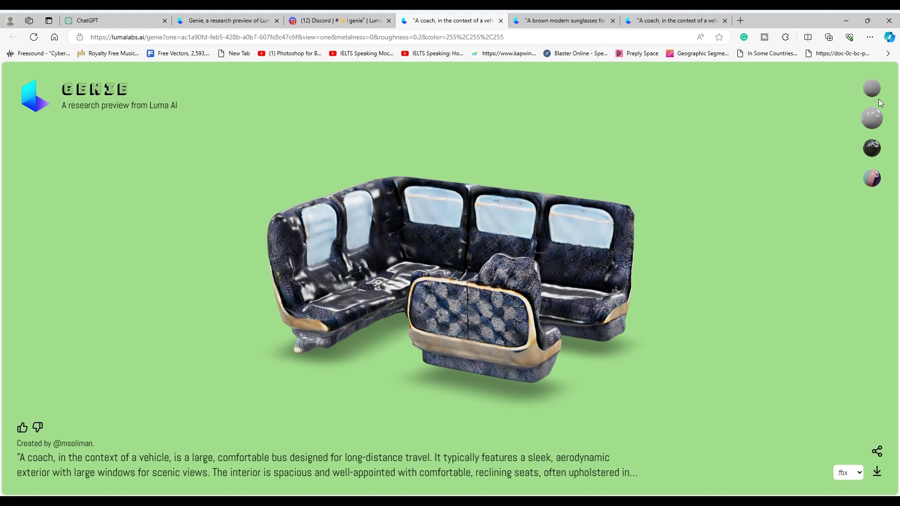
{"action": "left_click", "coordinate": [872, 91]}
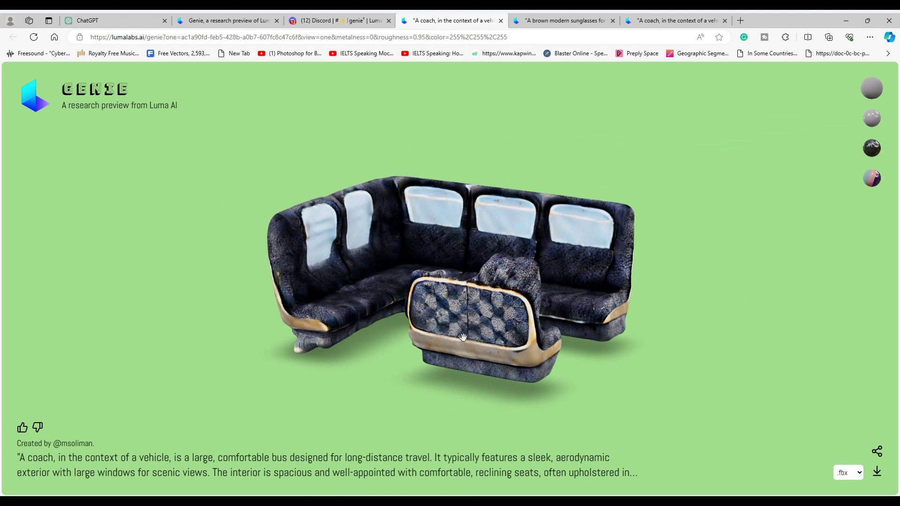
{"action": "left_click_drag", "start_coordinate": [463, 337], "coordinate": [714, 356]}
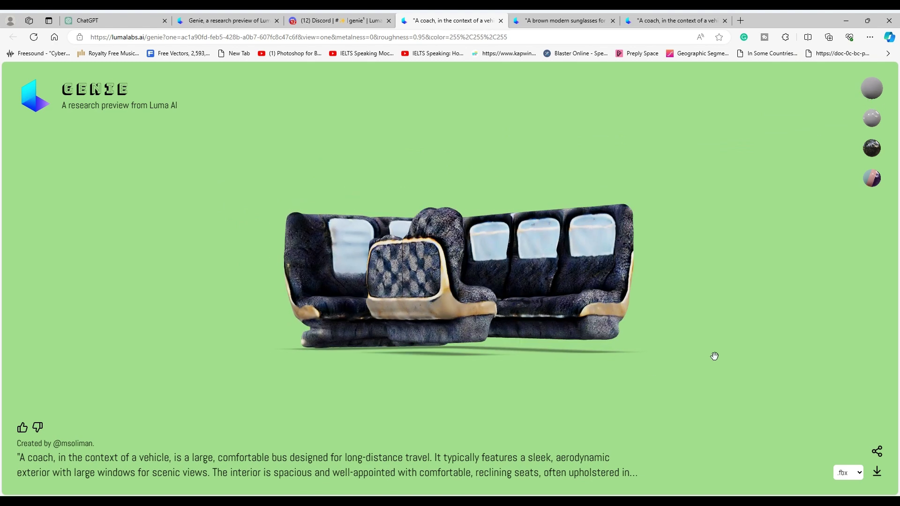